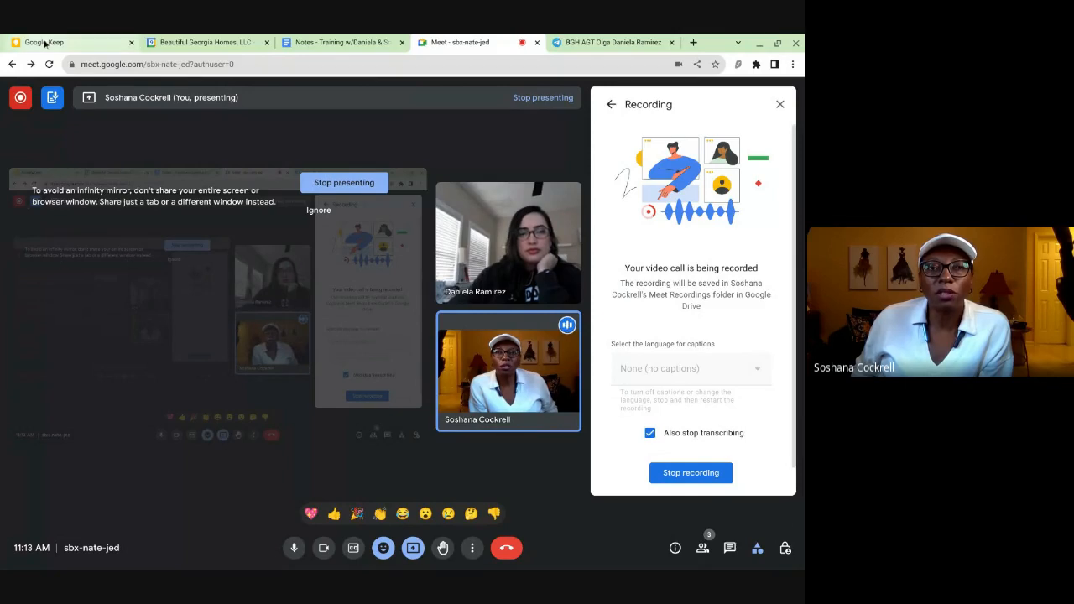
# Step: Switch to the Google Keep browser tab and load keep.google.com
pyautogui.moveTo(46, 44)
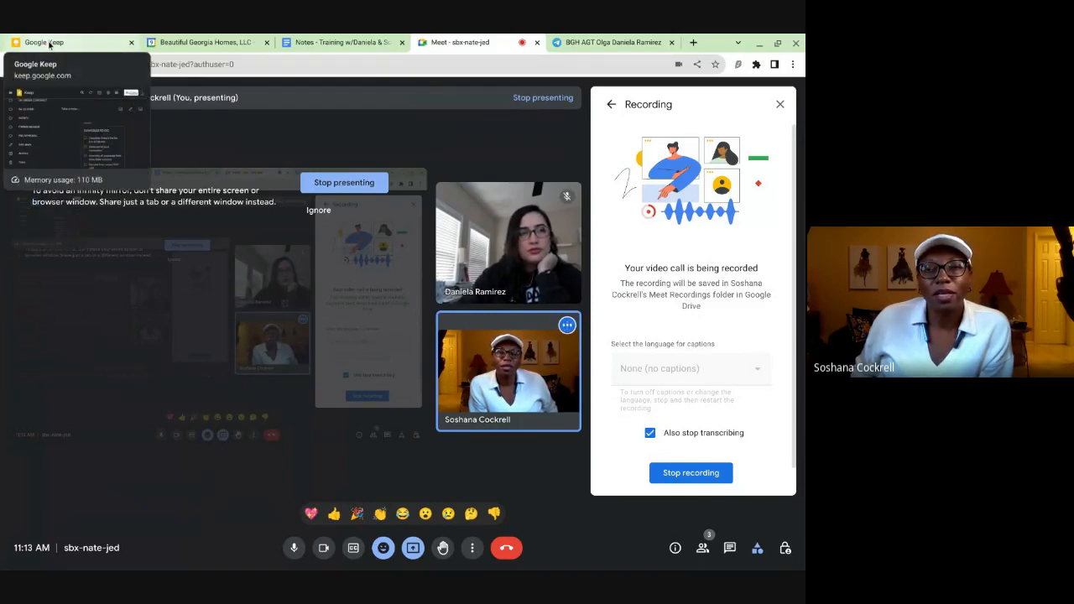
pyautogui.click(92, 45)
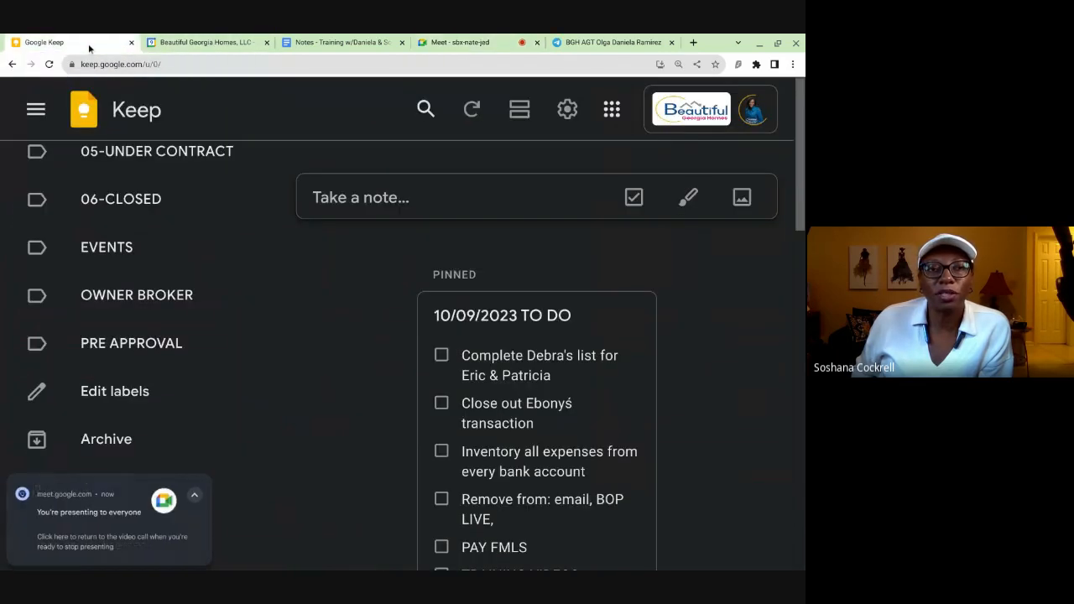
pyautogui.click(126, 65)
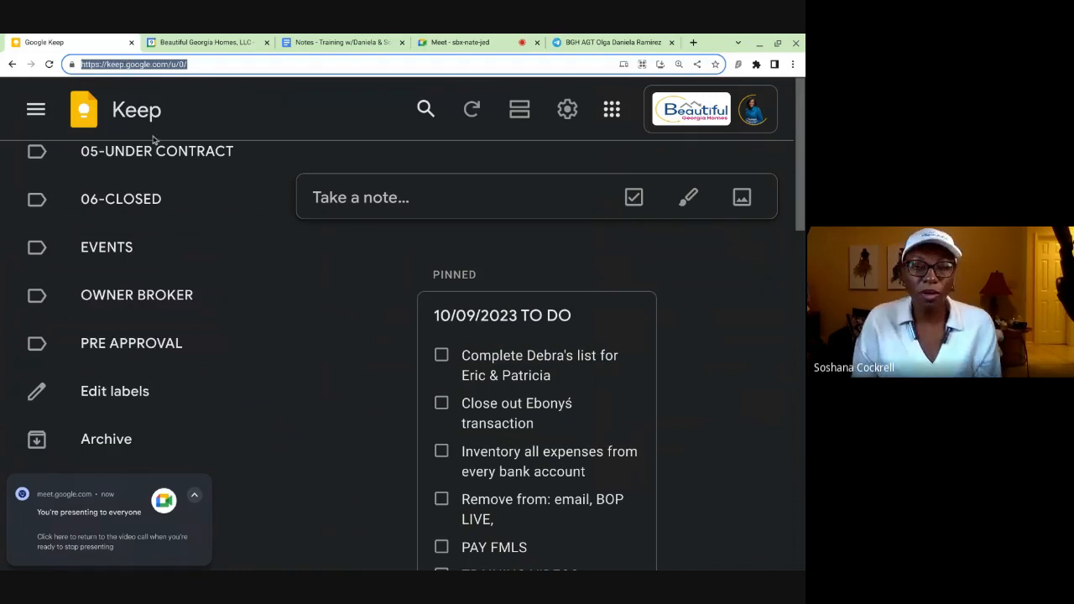
pyautogui.write('keep')
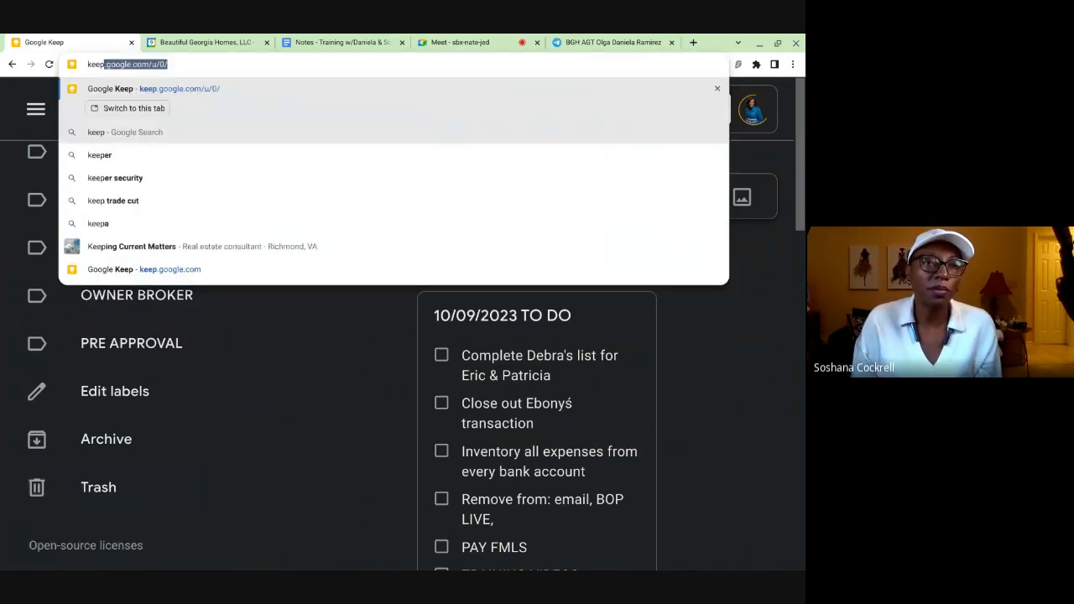
pyautogui.write('.')
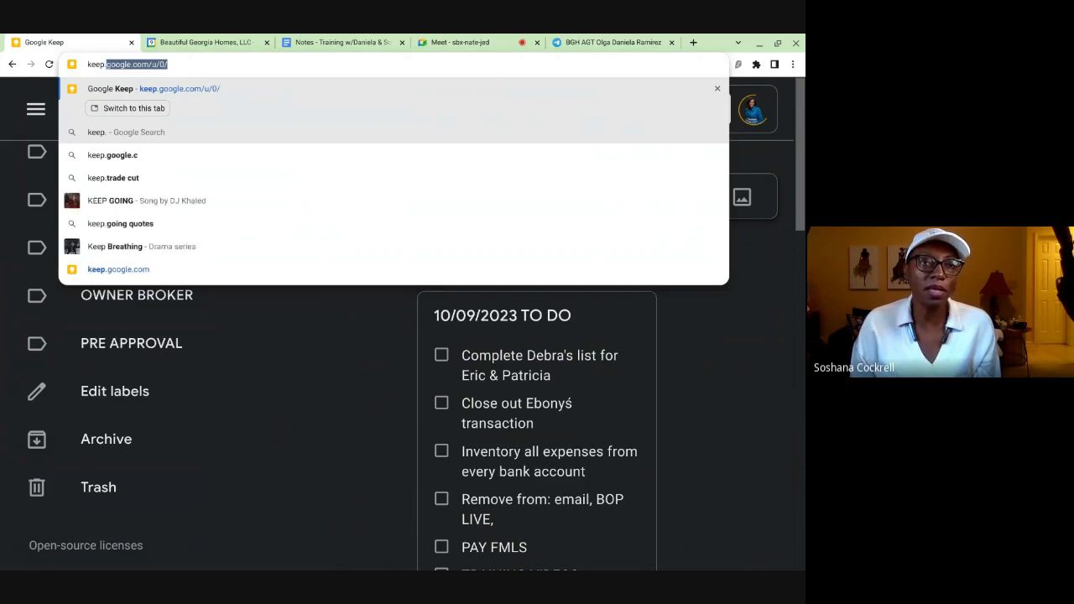
pyautogui.write('google.com')
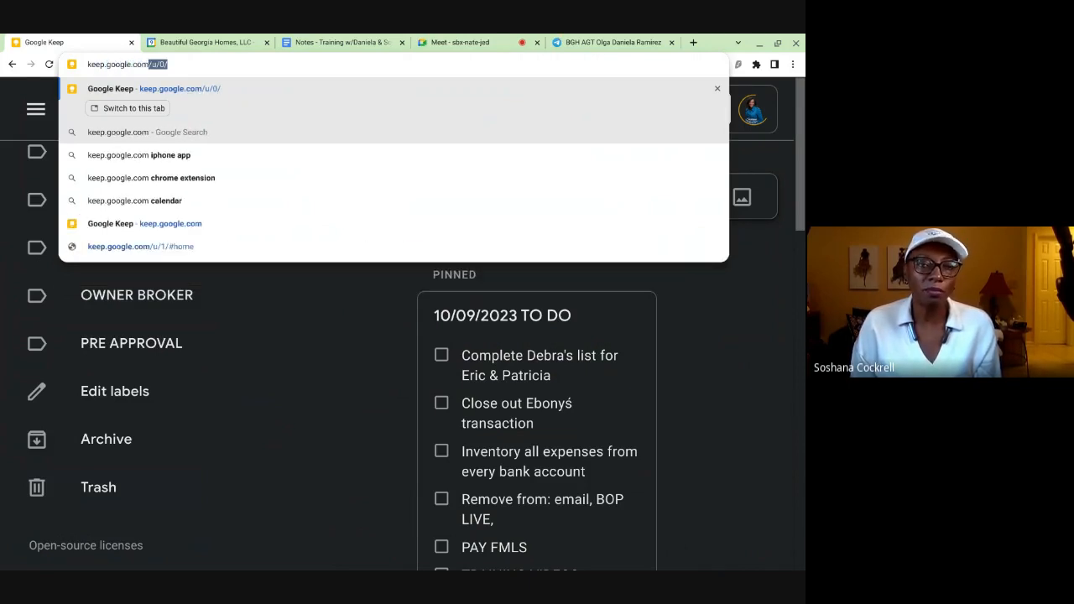
pyautogui.press('BackSpace')
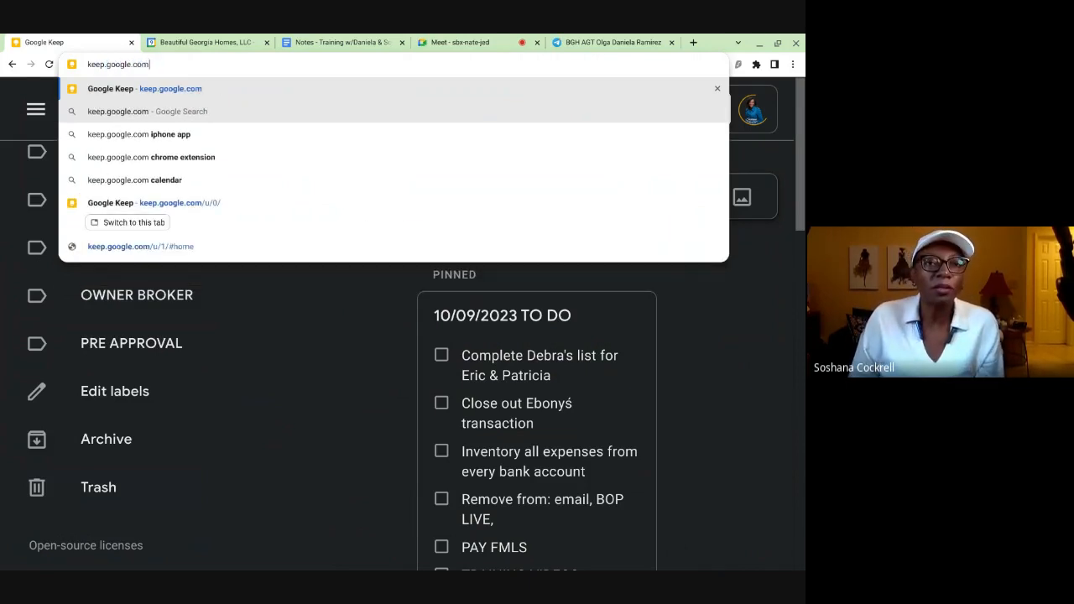
pyautogui.press('Return')
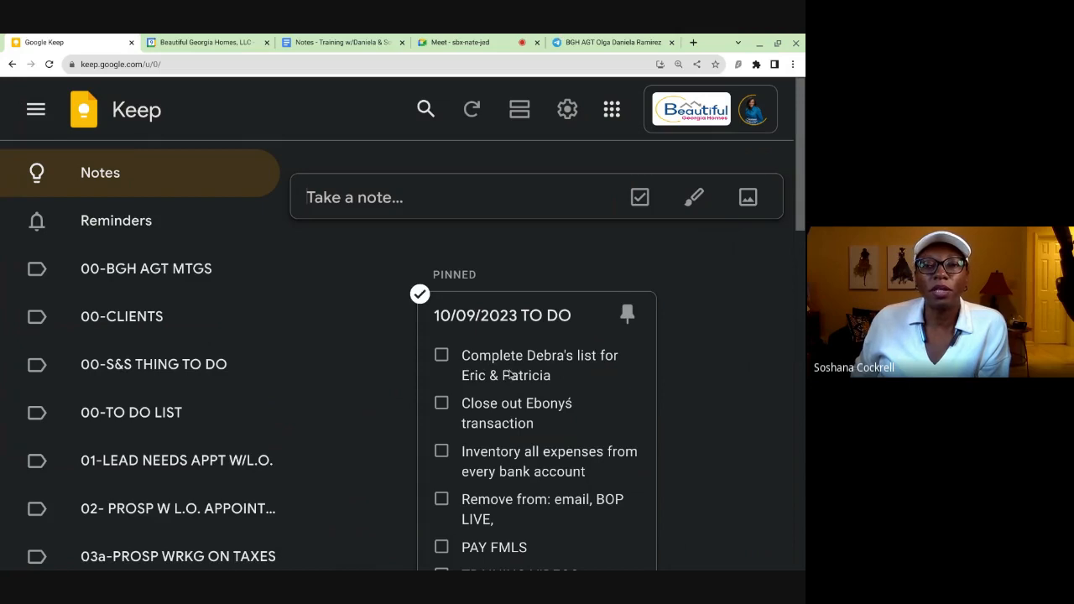
# Step: Look through the pinned notes, and open Keep under another Beautiful Georgia Homes Google account
pyautogui.scroll(-4, 514, 370)
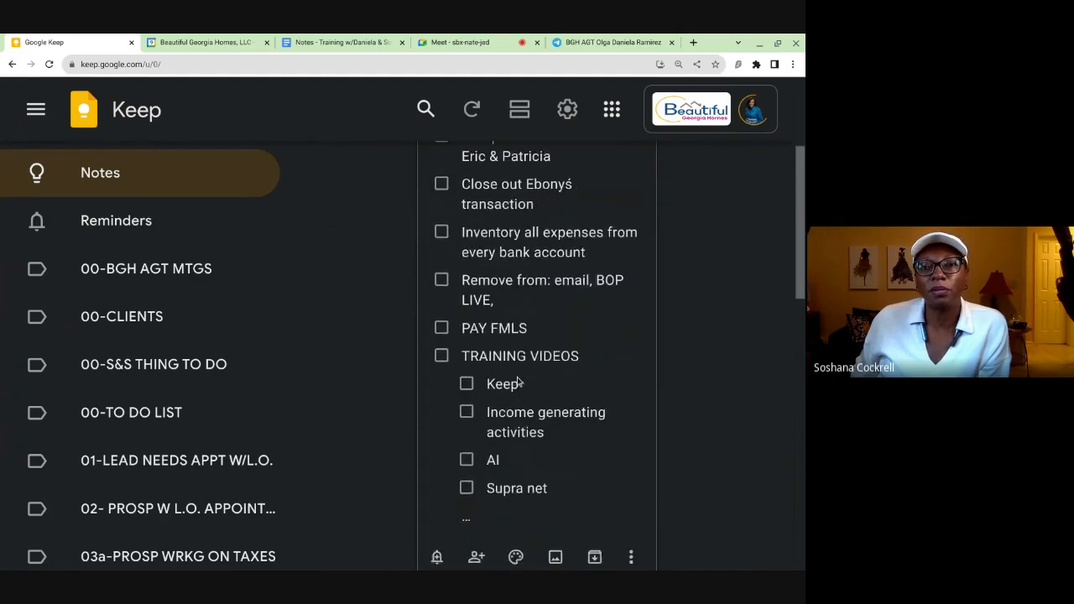
pyautogui.scroll(-2, 518, 383)
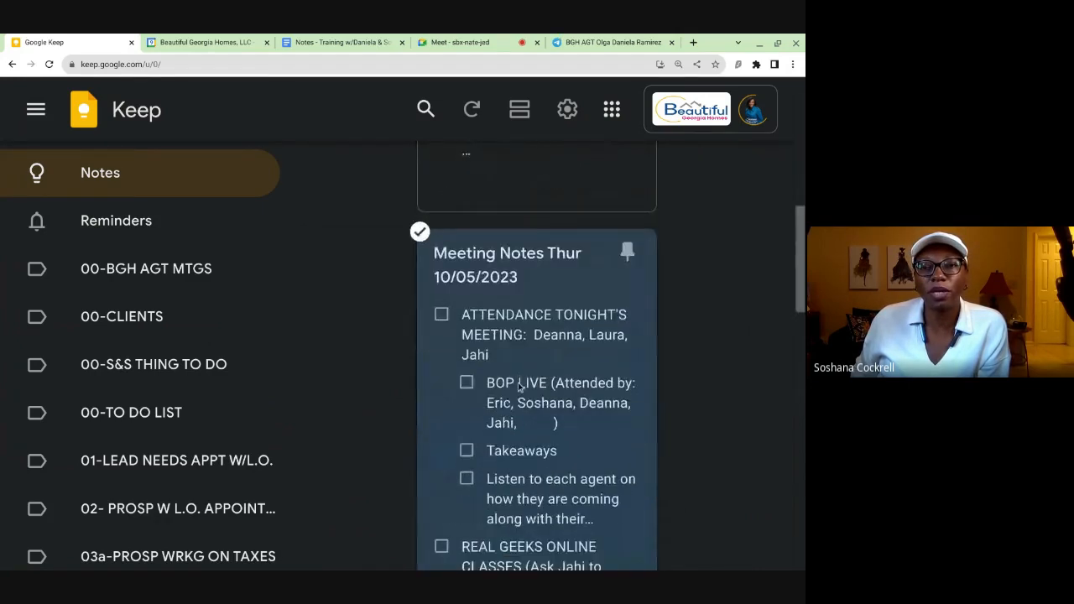
pyautogui.scroll(6, 520, 387)
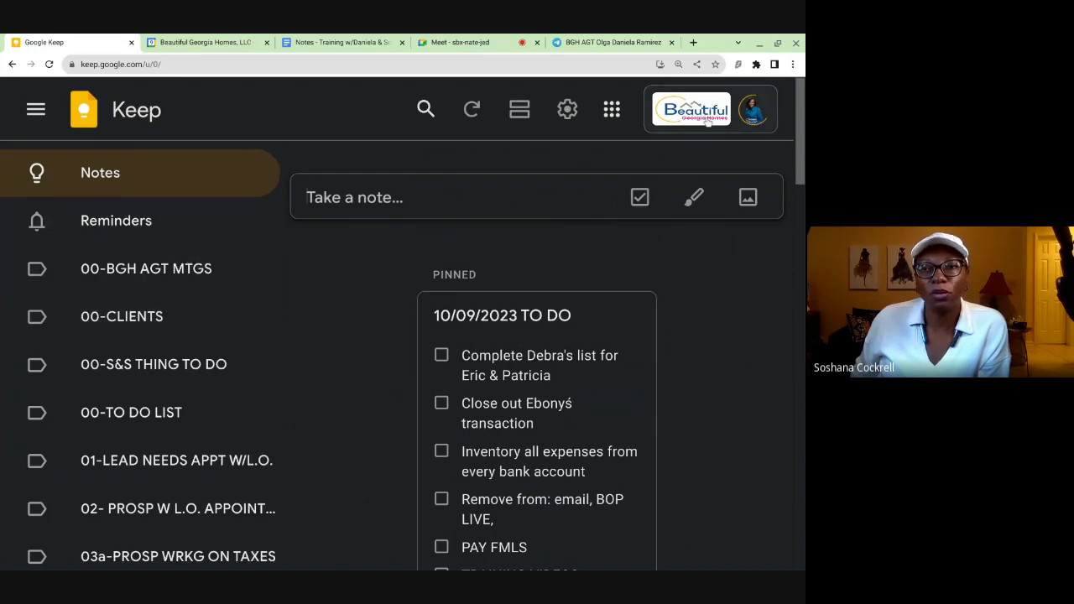
pyautogui.click(751, 115)
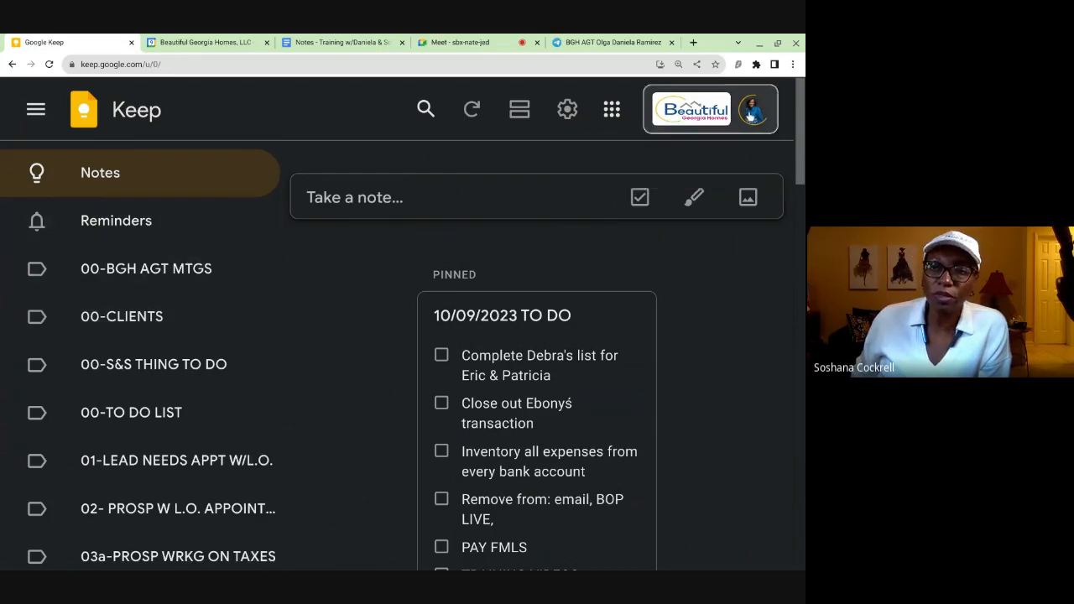
pyautogui.scroll(-3, 565, 319)
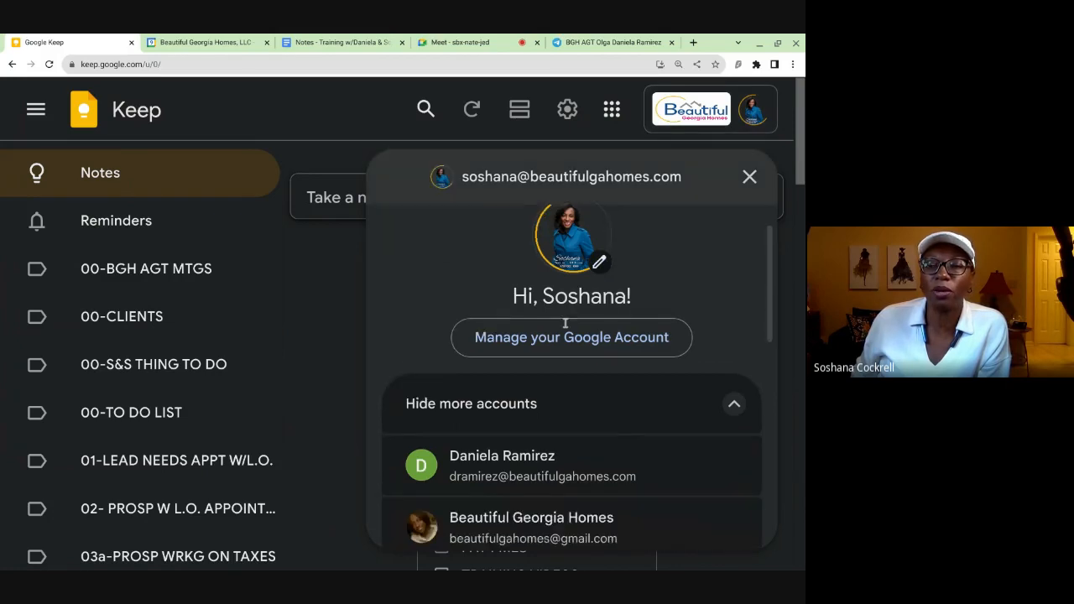
pyautogui.scroll(-5, 549, 446)
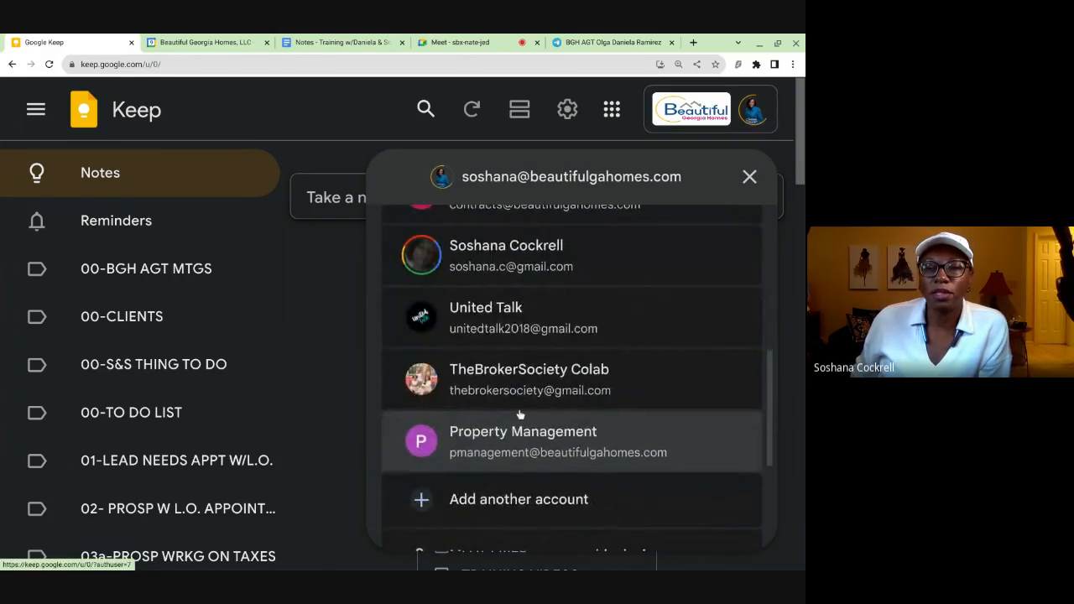
pyautogui.scroll(2, 512, 347)
pyautogui.click(506, 347)
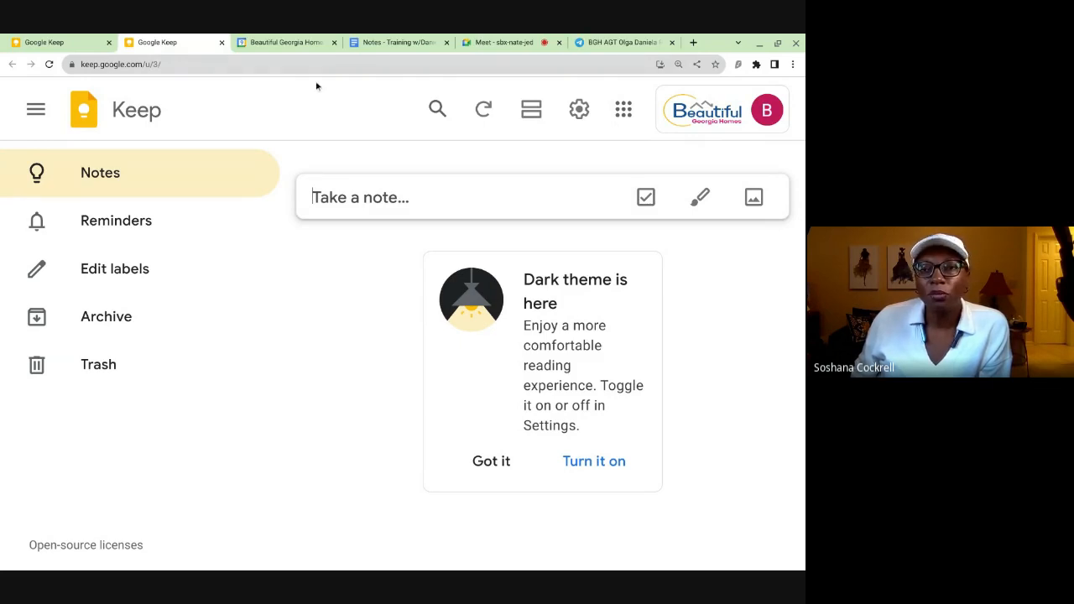
# Step: Open Keep from the Google apps list of the current account
pyautogui.click(623, 110)
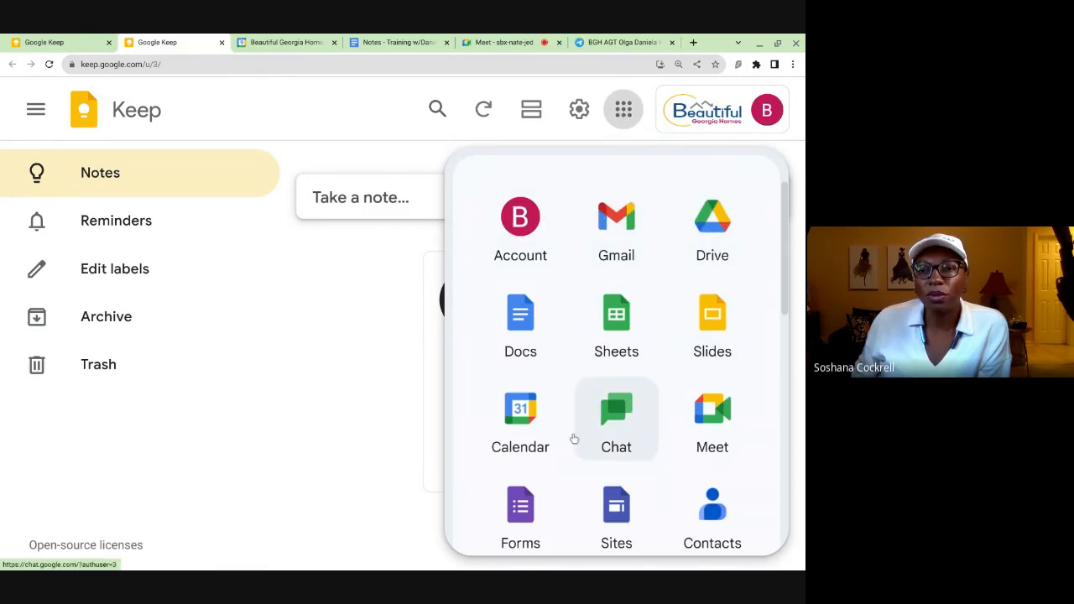
pyautogui.scroll(-3, 598, 409)
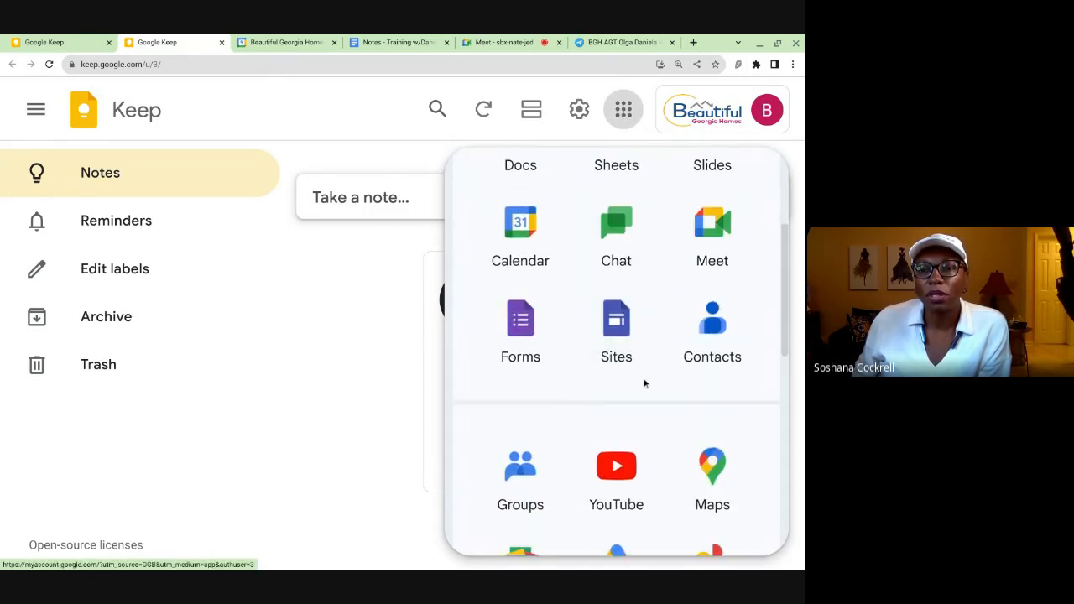
pyautogui.scroll(-1, 684, 388)
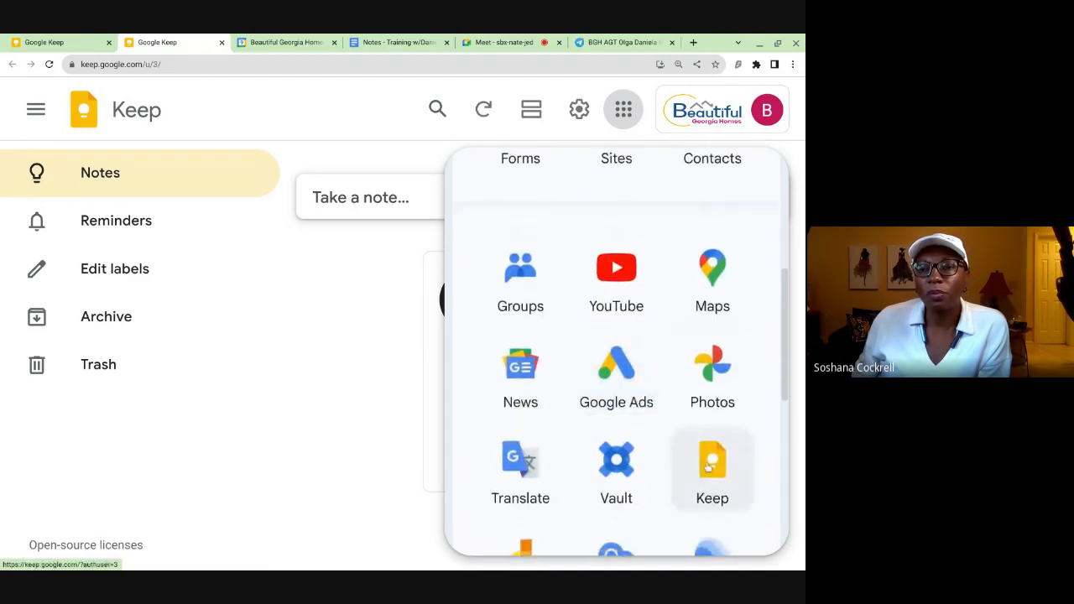
pyautogui.click(707, 467)
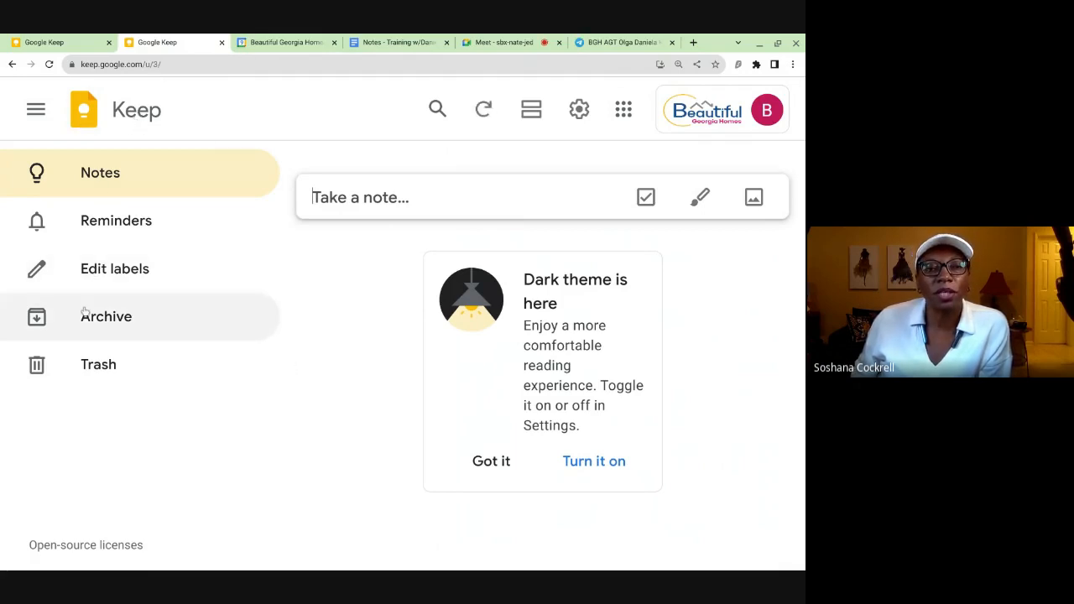
# Step: Create a new label named DAILY TO DO LISTS
pyautogui.click(117, 271)
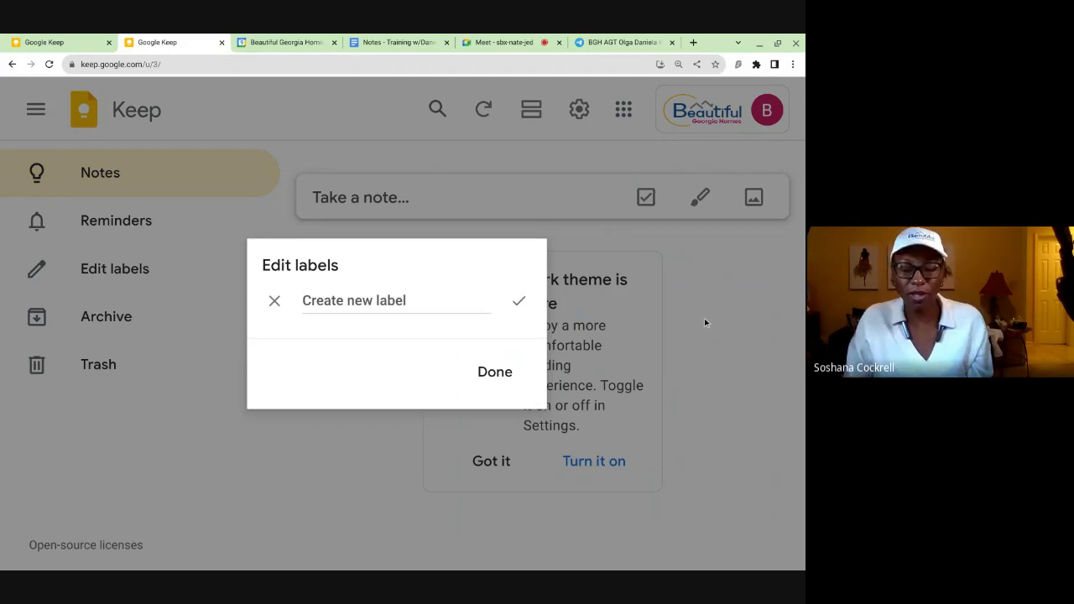
pyautogui.write('DAI')
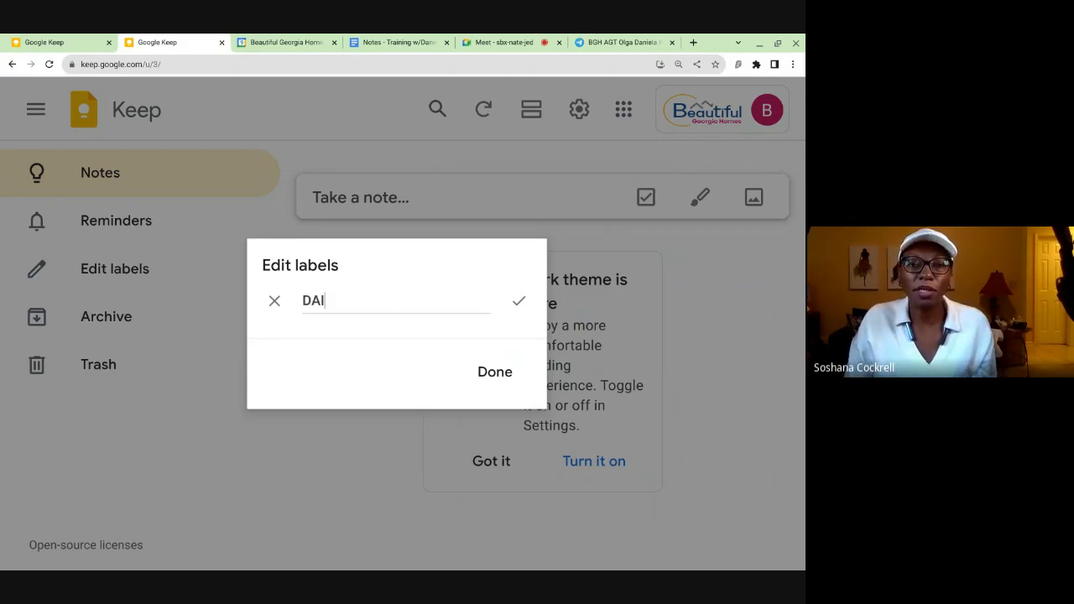
pyautogui.write('LY TO DO LISTS')
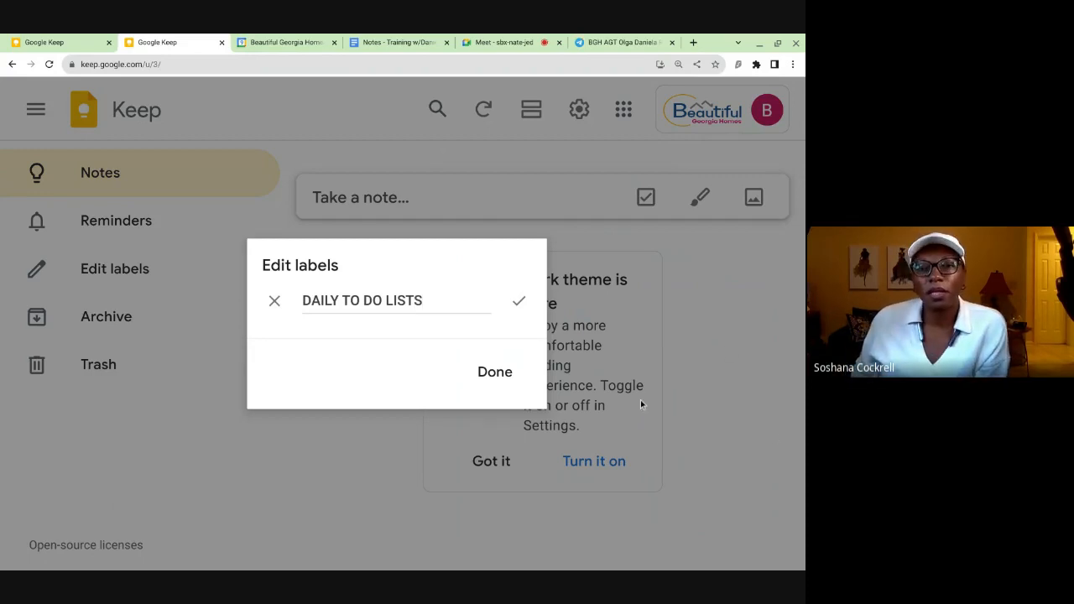
pyautogui.click(496, 371)
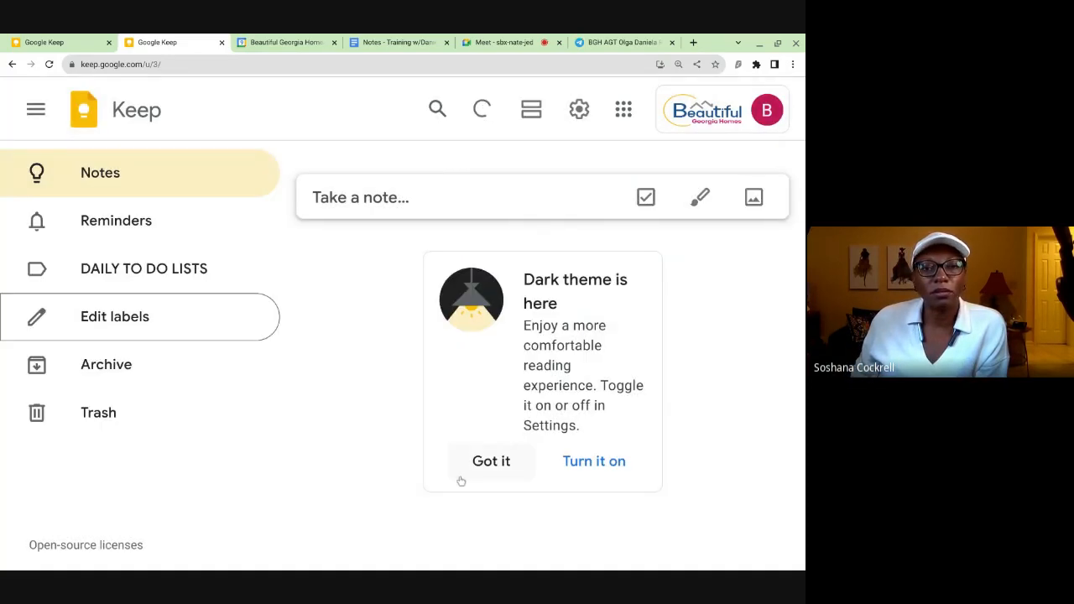
pyautogui.click(176, 377)
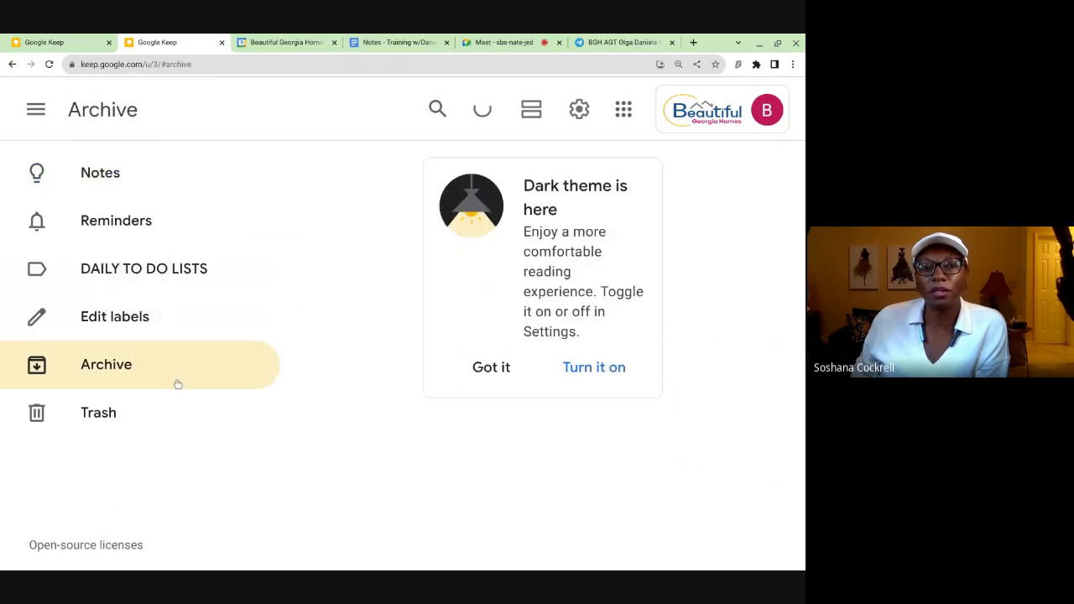
pyautogui.click(141, 326)
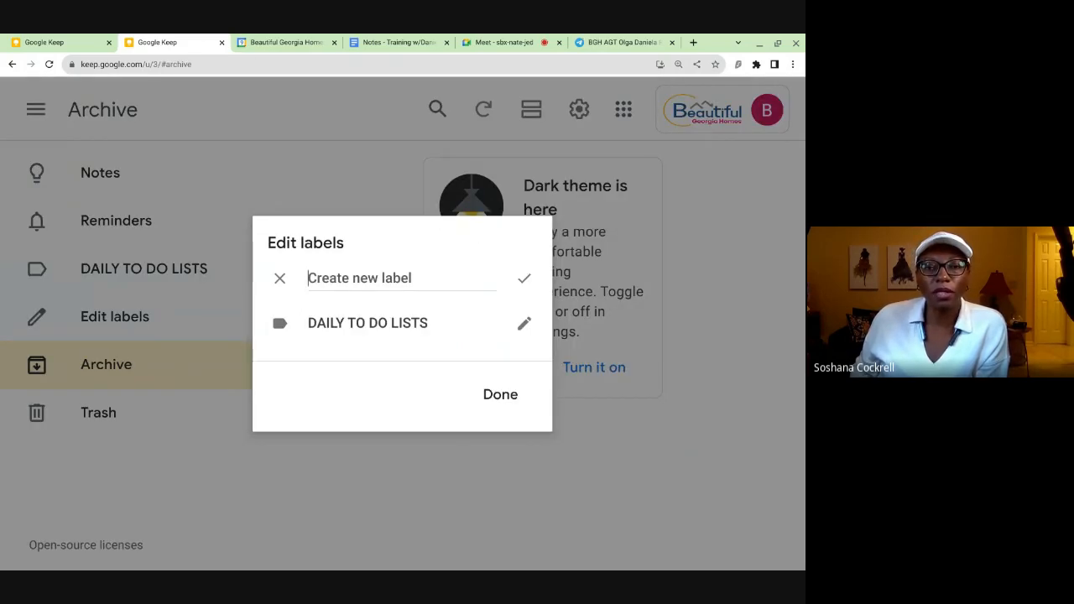
pyautogui.click(501, 398)
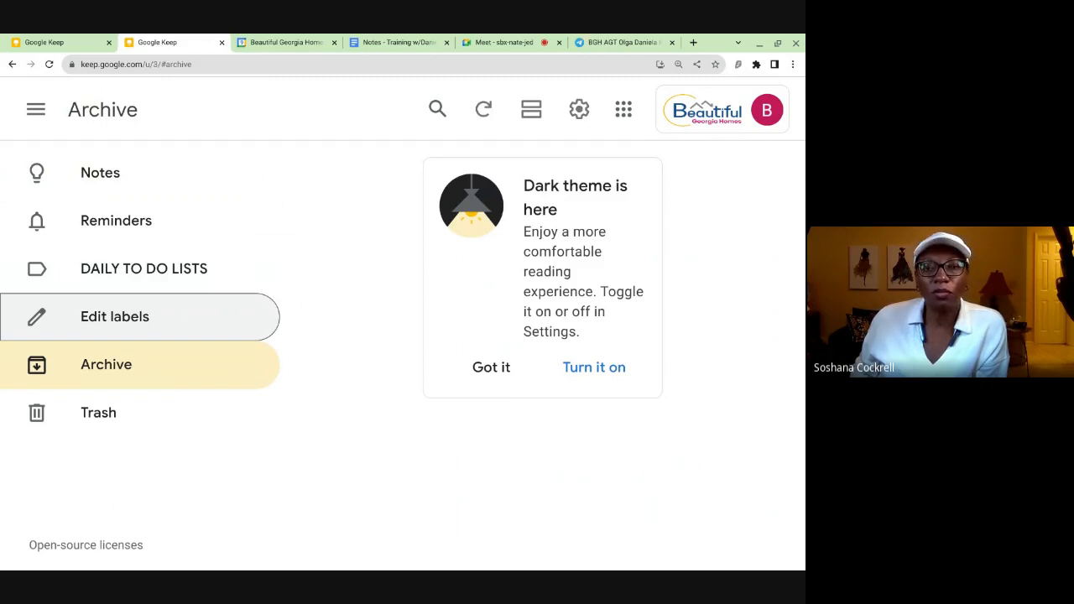
# Step: Create a second label named VIDEO TOPICS
pyautogui.click(148, 326)
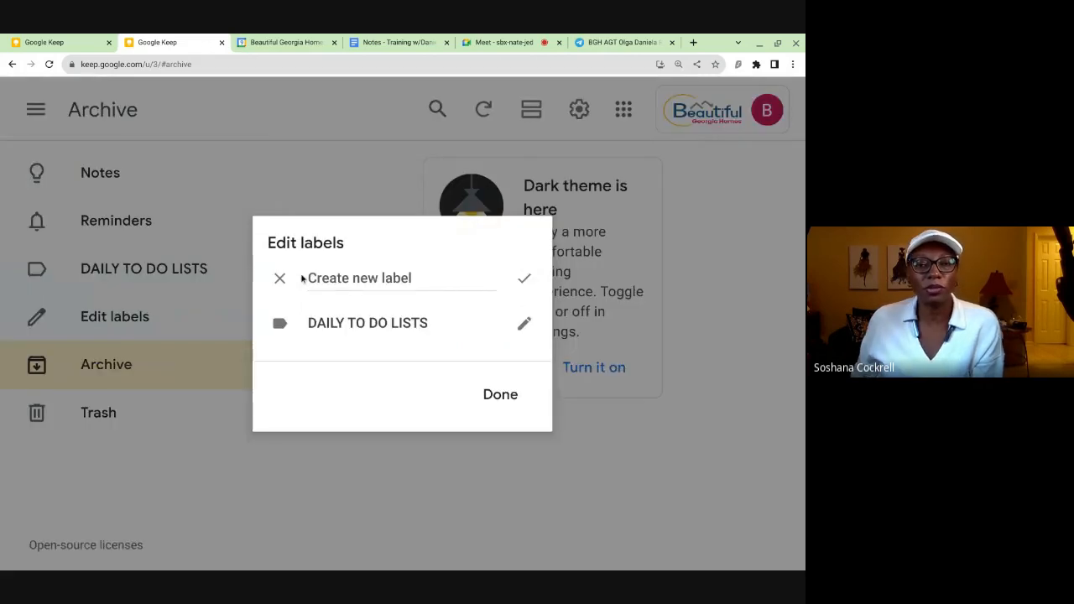
pyautogui.write('V')
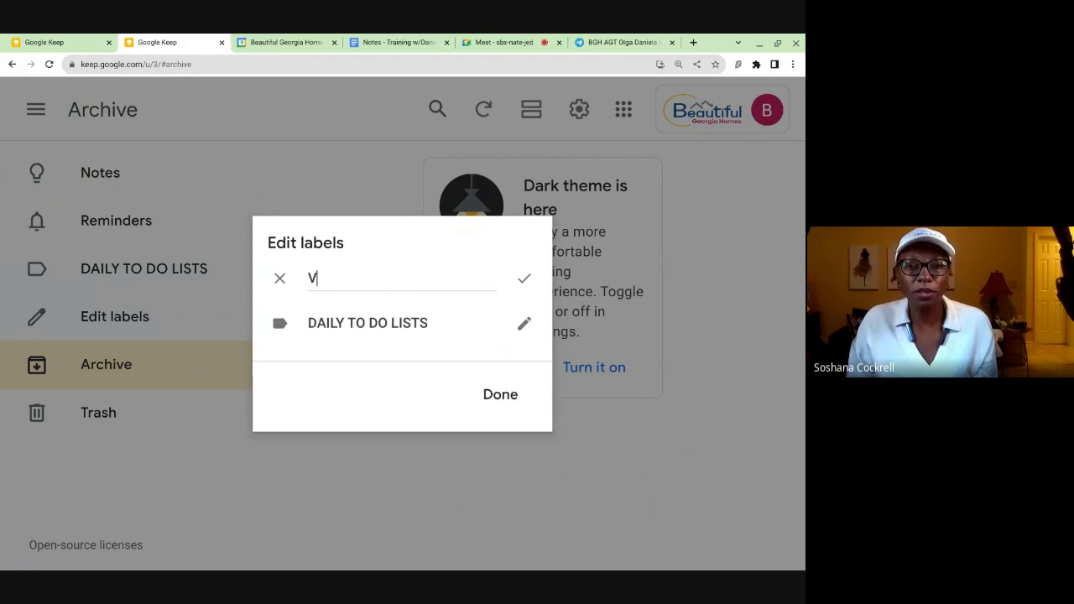
pyautogui.write('IDEO TOPICS')
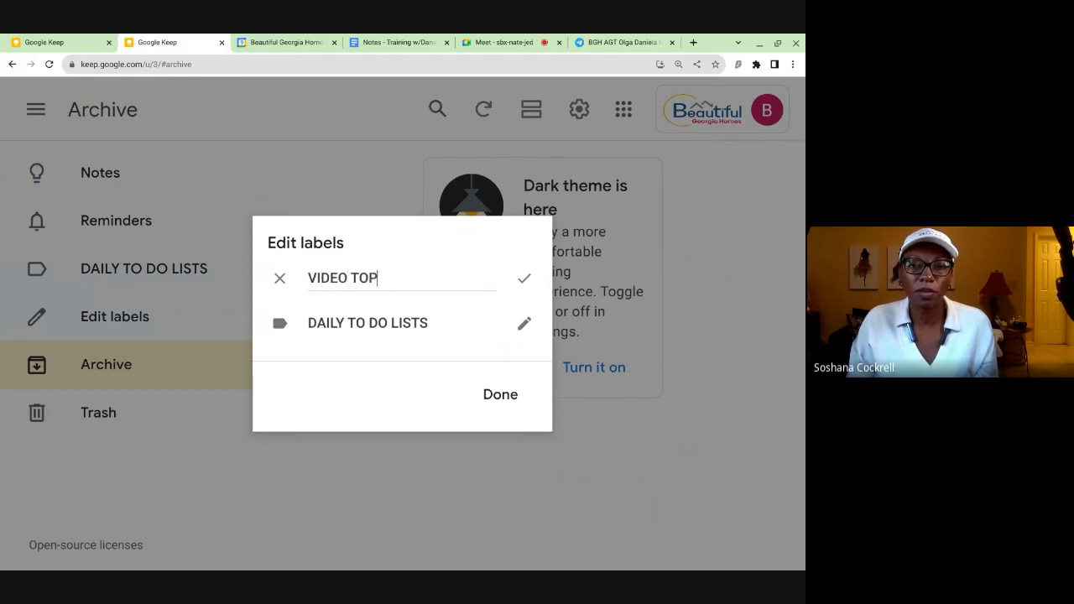
pyautogui.click(499, 394)
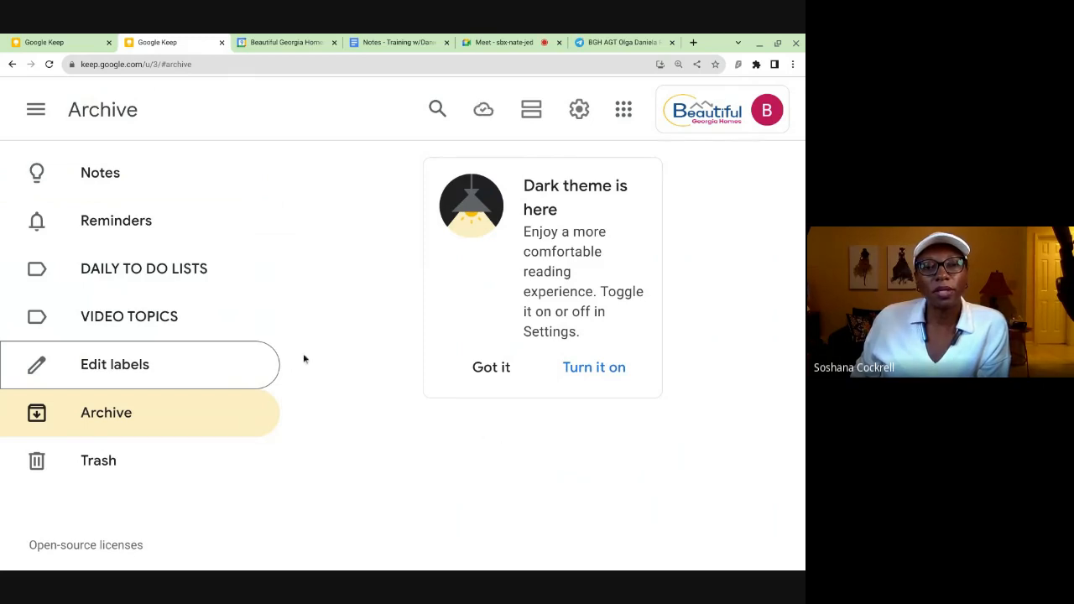
# Step: Start a new note under the VIDEO TOPICS label and title it BUYING V. RENTING
pyautogui.click(165, 313)
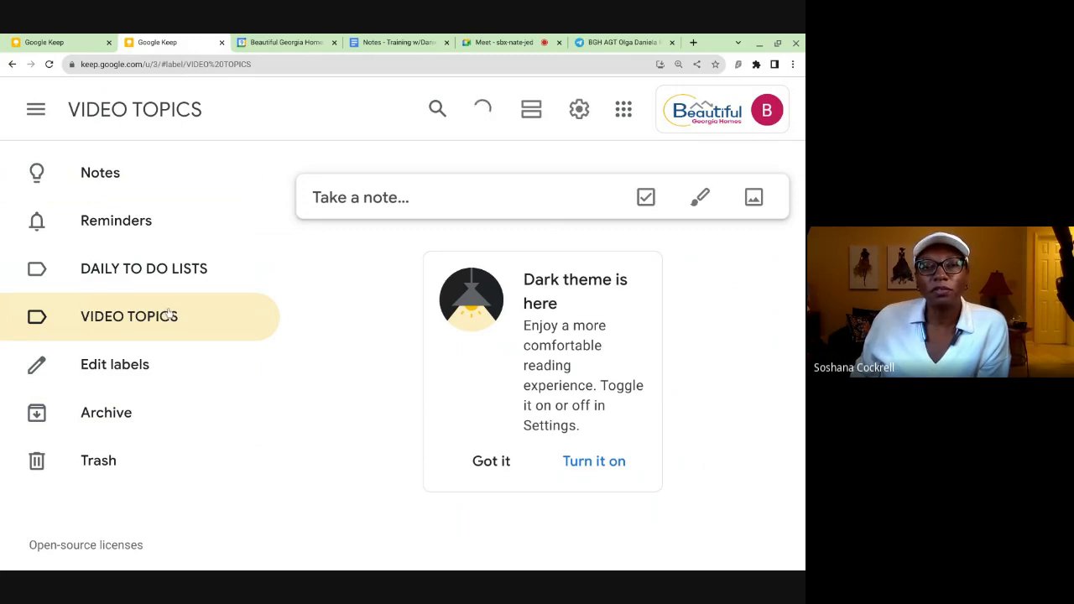
pyautogui.click(348, 196)
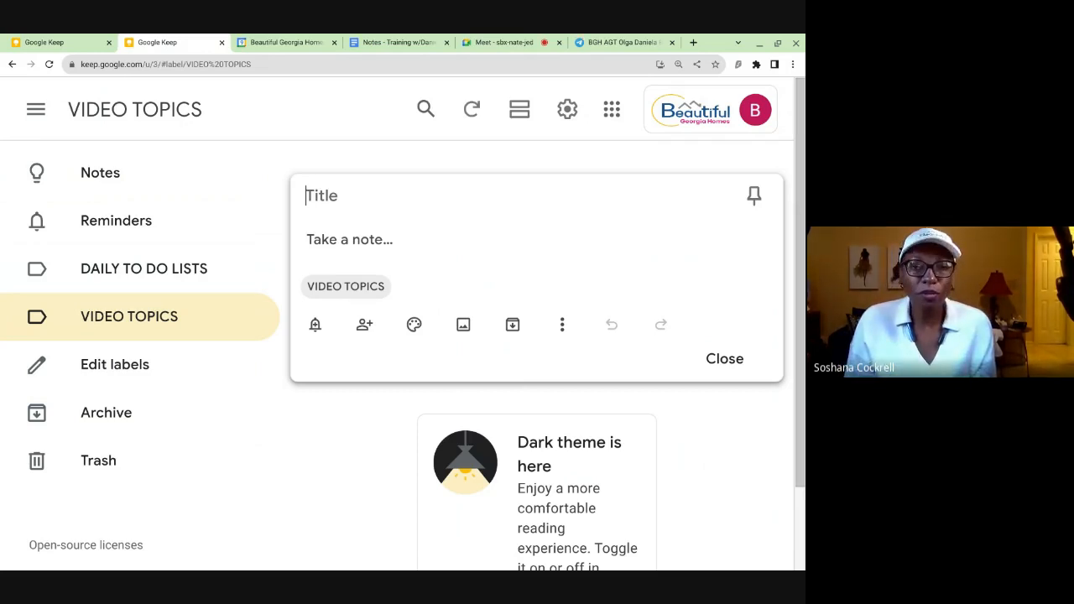
pyautogui.write('BUYING V')
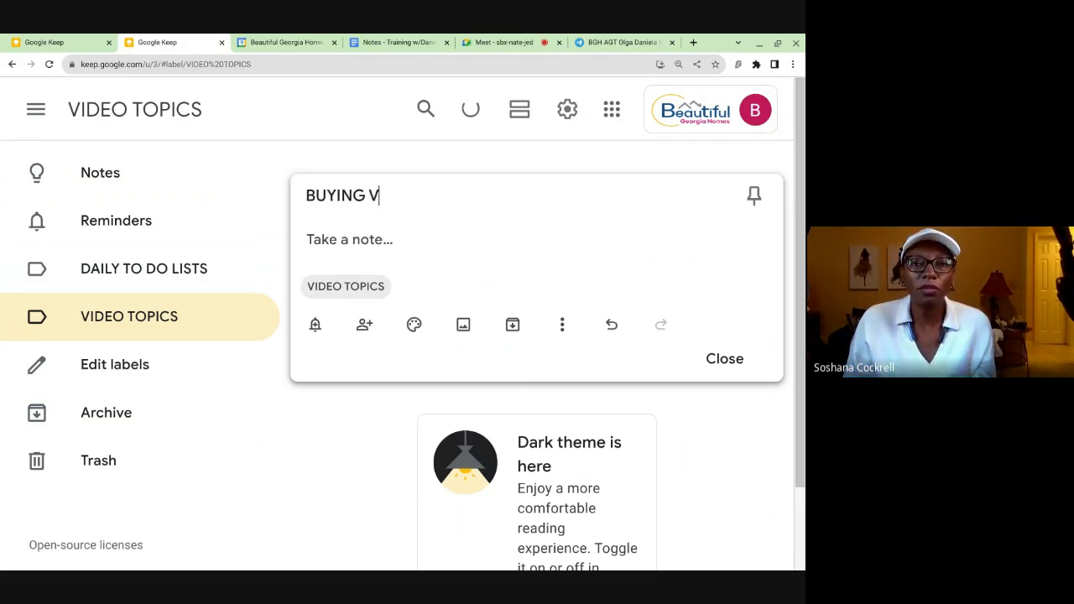
pyautogui.write('. RENTING')
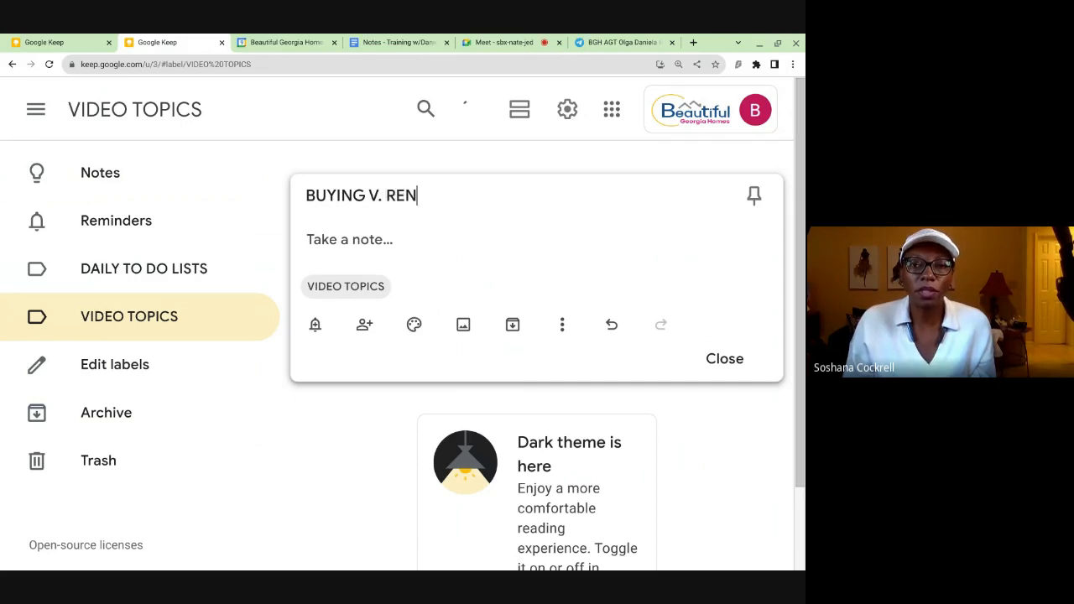
# Step: Enter "Calculation of monthly rent v. monthly payments" as the first line of the note's body
pyautogui.click(320, 241)
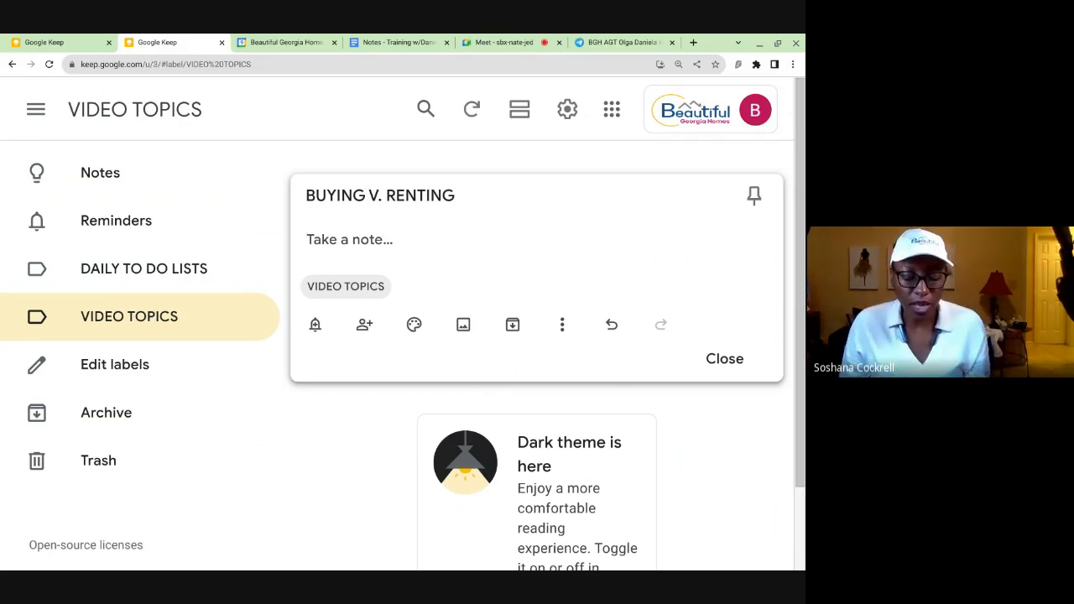
pyautogui.write('Ca')
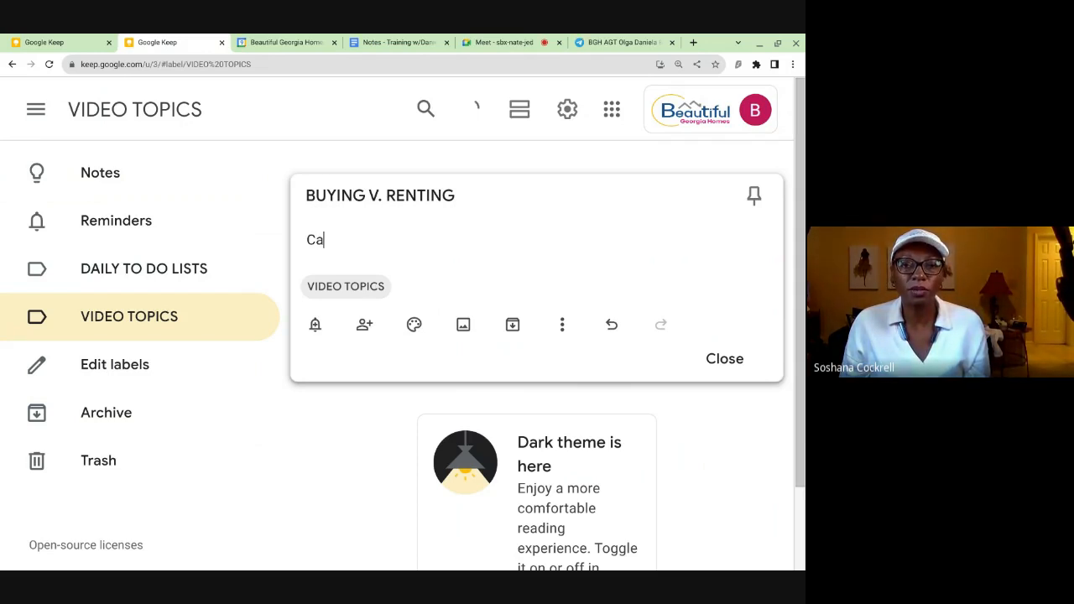
pyautogui.write('lculation')
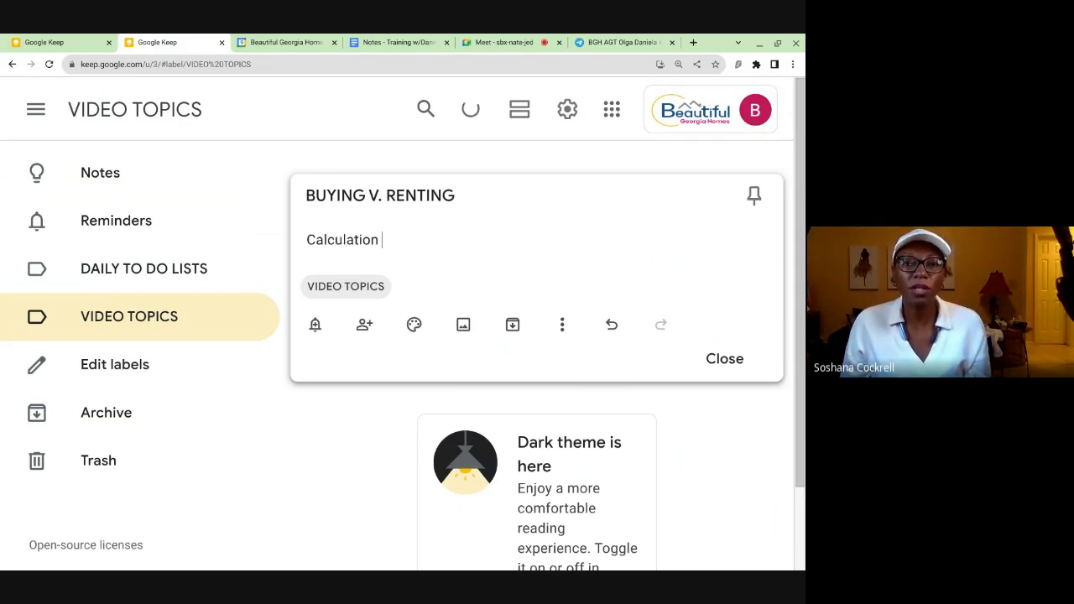
pyautogui.write(' of mon')
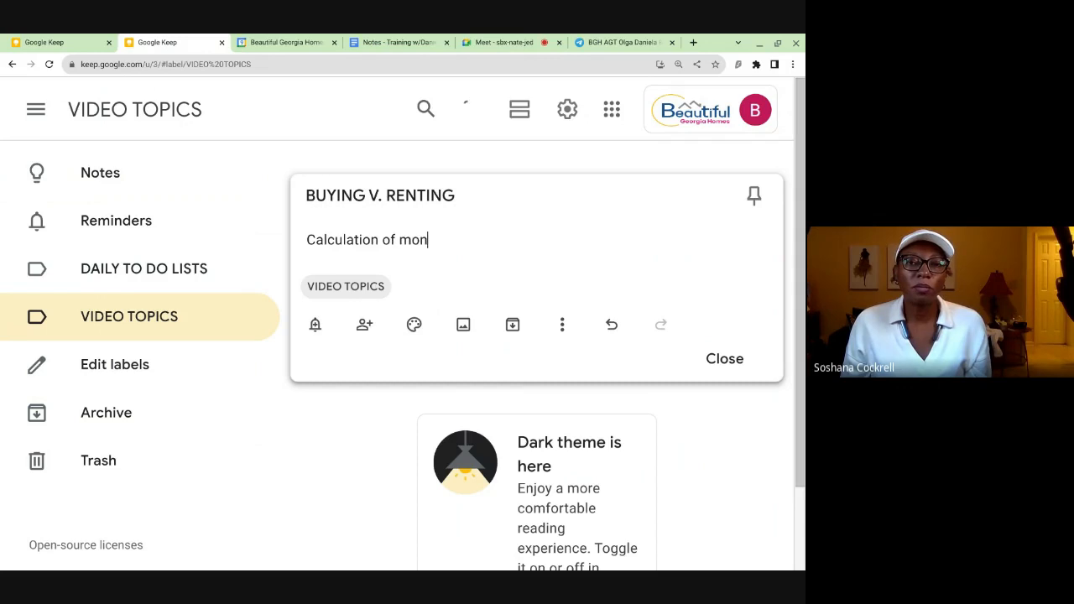
pyautogui.write('thly rent v.')
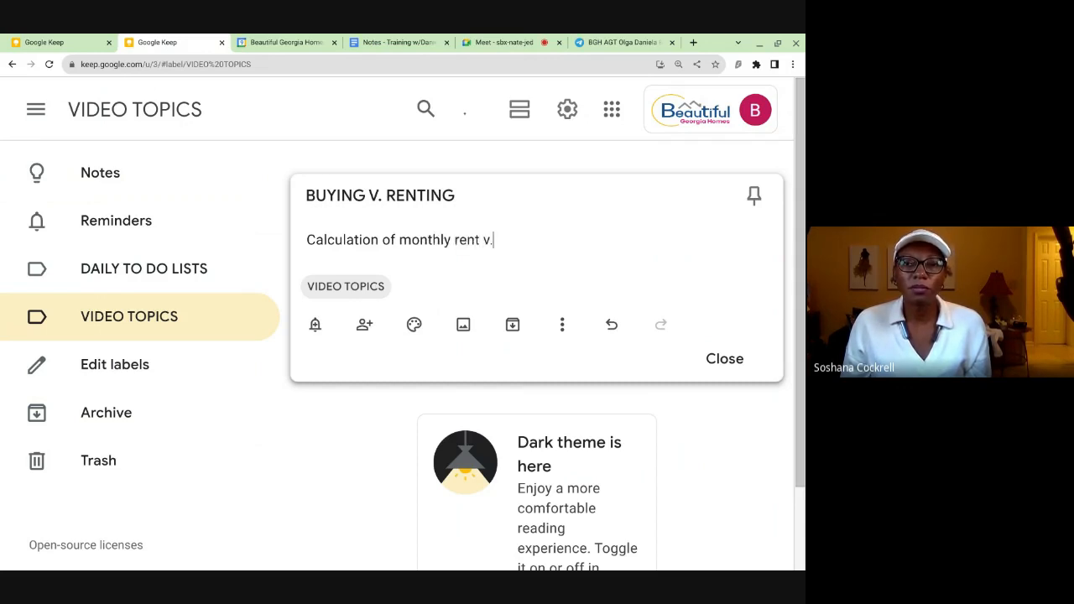
pyautogui.write(' month')
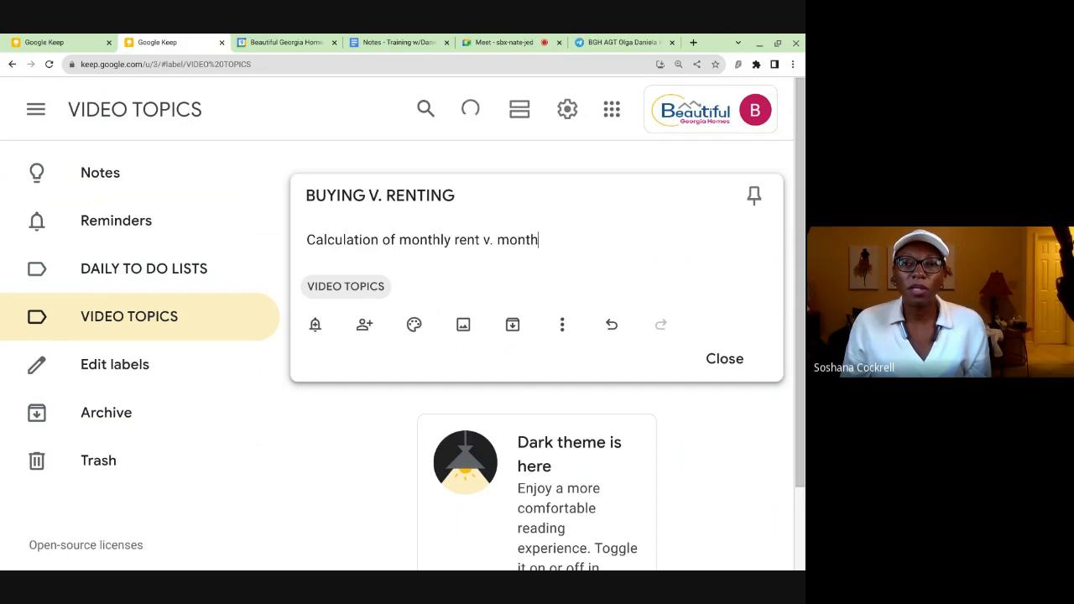
pyautogui.write('ly payments')
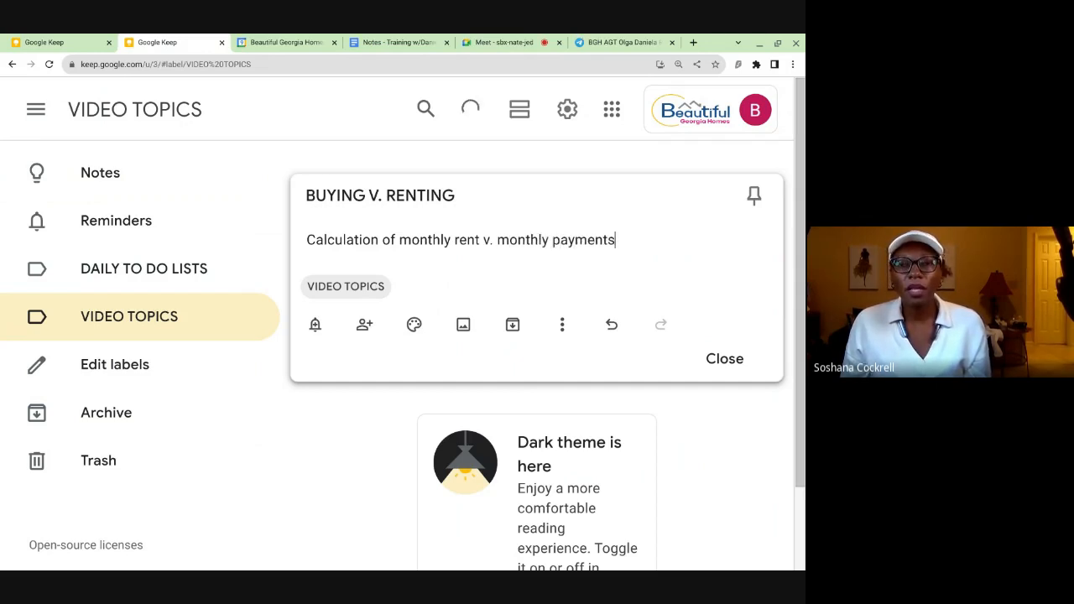
# Step: Add two more lines to the note: "Benefits of being a home owner" and "Tax benefits"
pyautogui.press('Return')
pyautogui.write('B')
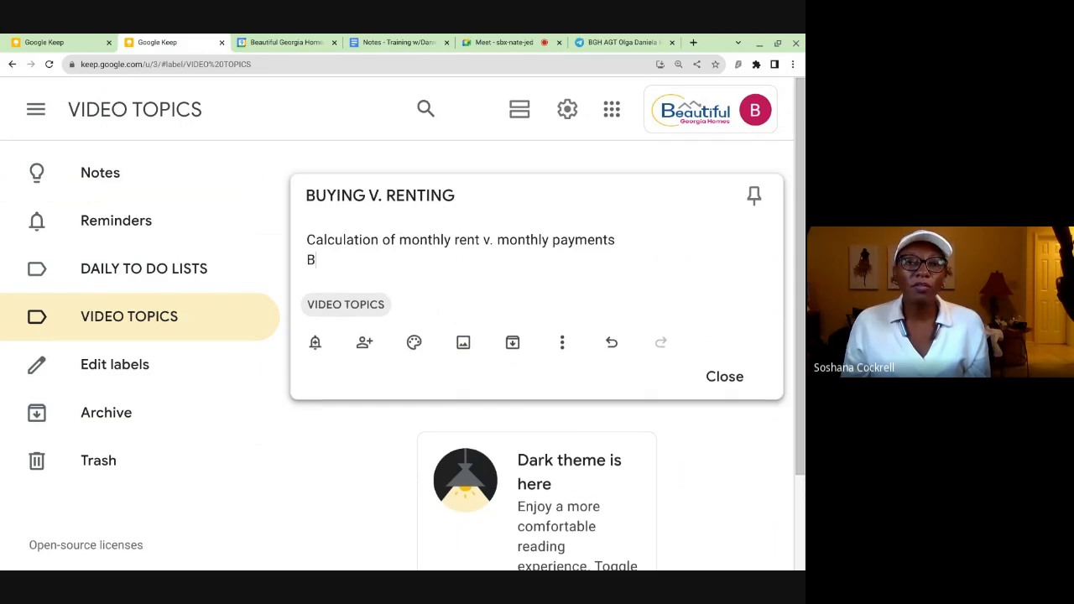
pyautogui.write('enefits o')
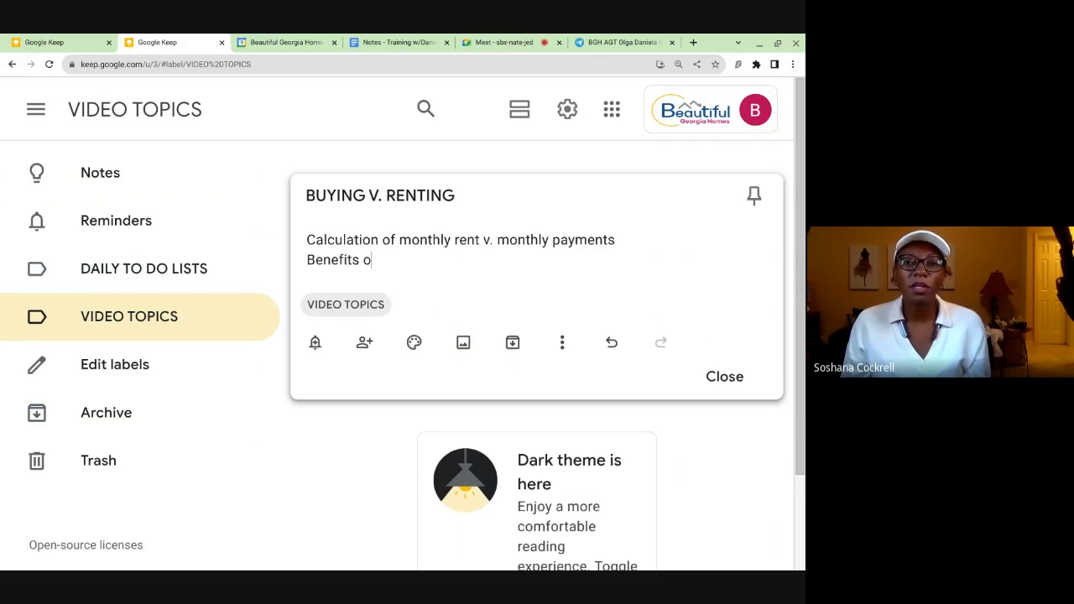
pyautogui.write('f being a ')
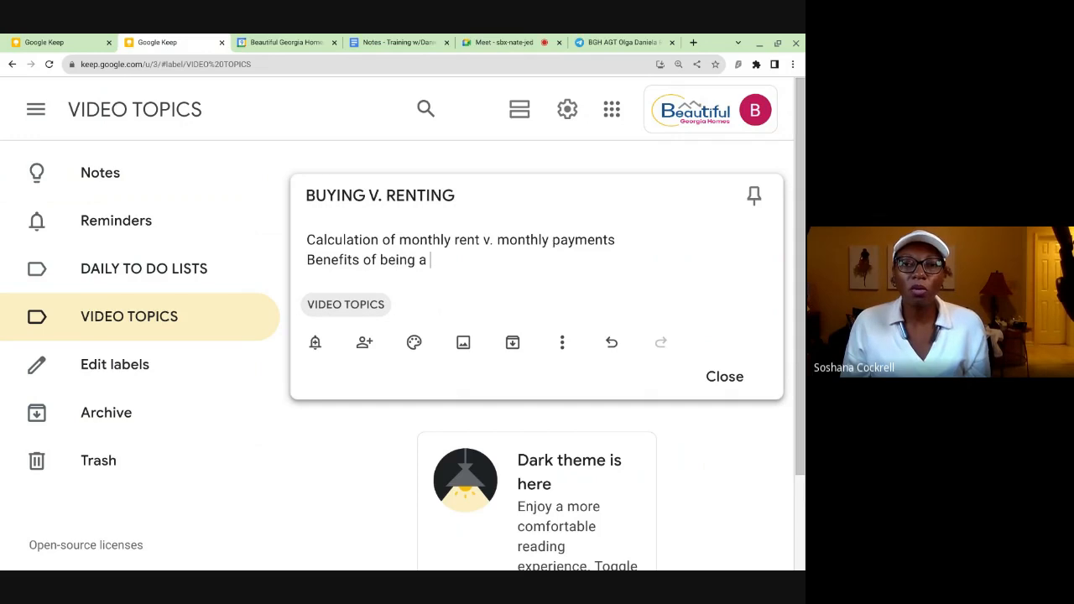
pyautogui.write('home owner')
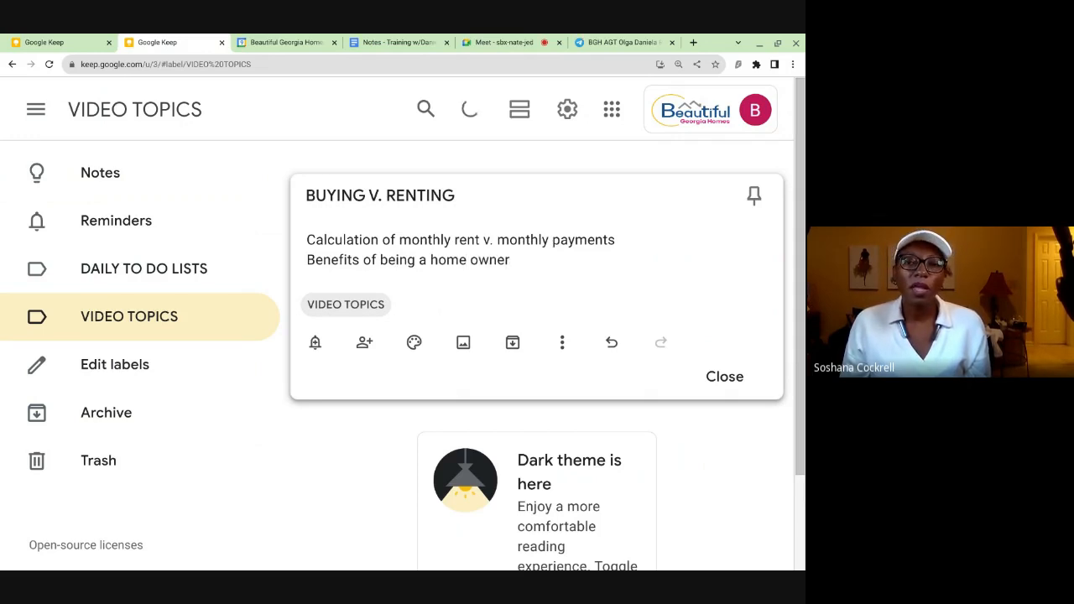
pyautogui.press('Return')
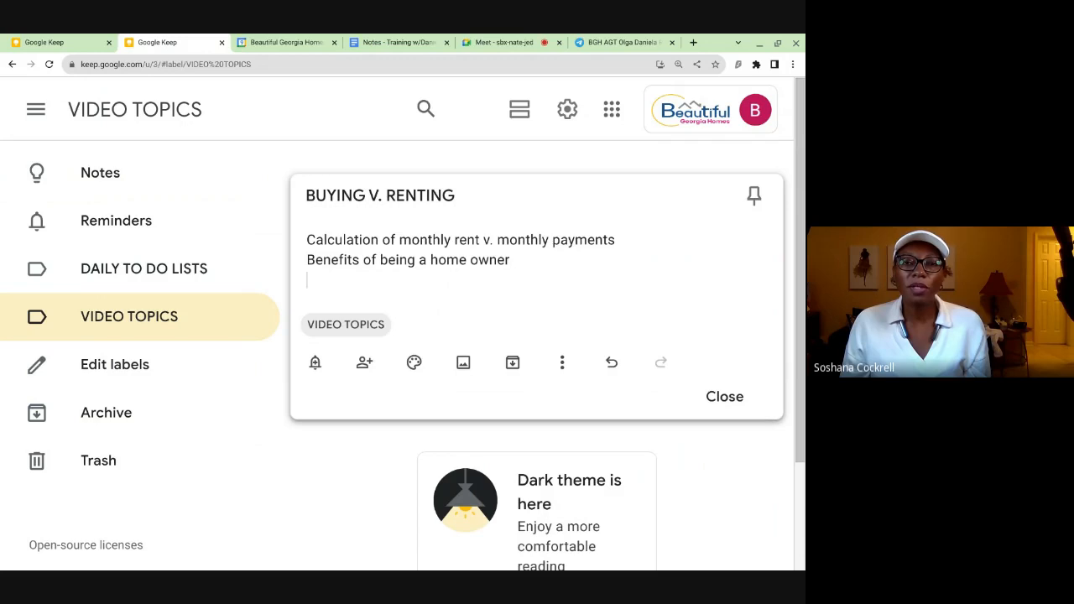
pyautogui.write('Tax')
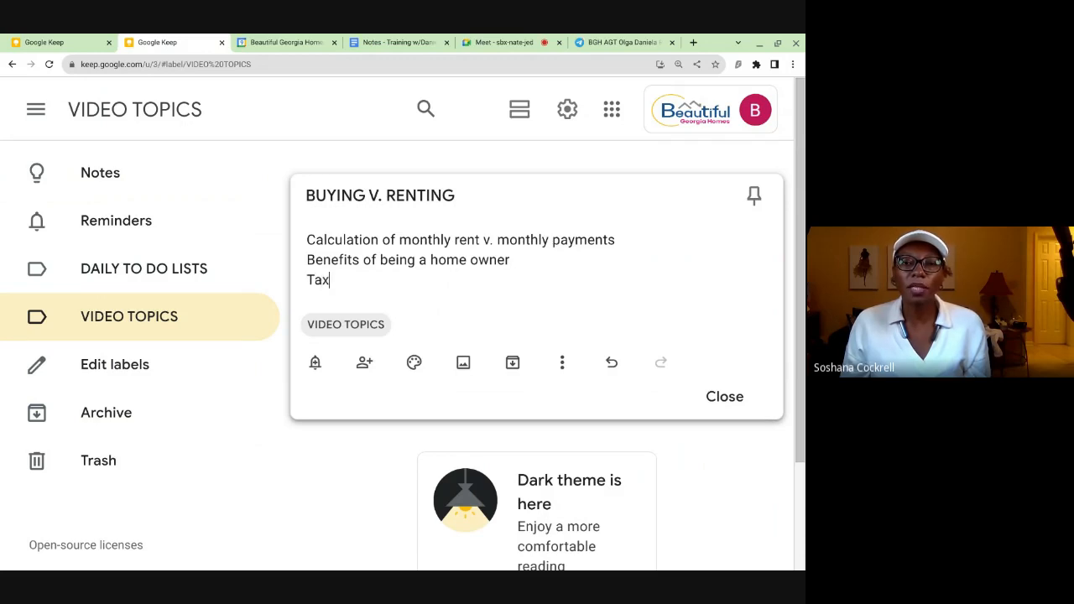
pyautogui.write(' benefits')
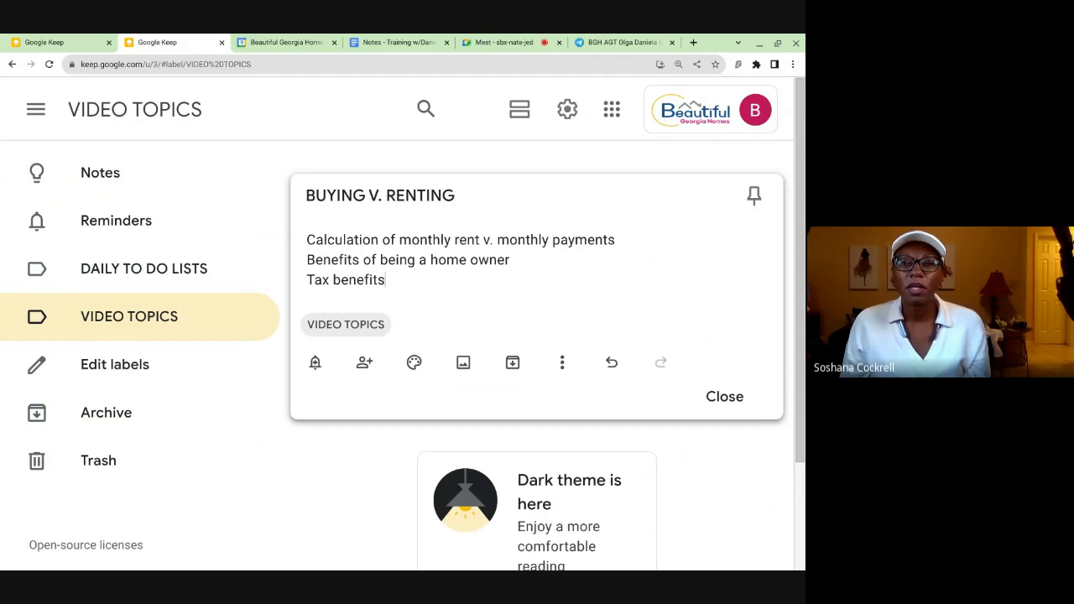
# Step: Add a fourth line to the note reading "Freedom to renovate your home w/out permission from LL"
pyautogui.press('Return')
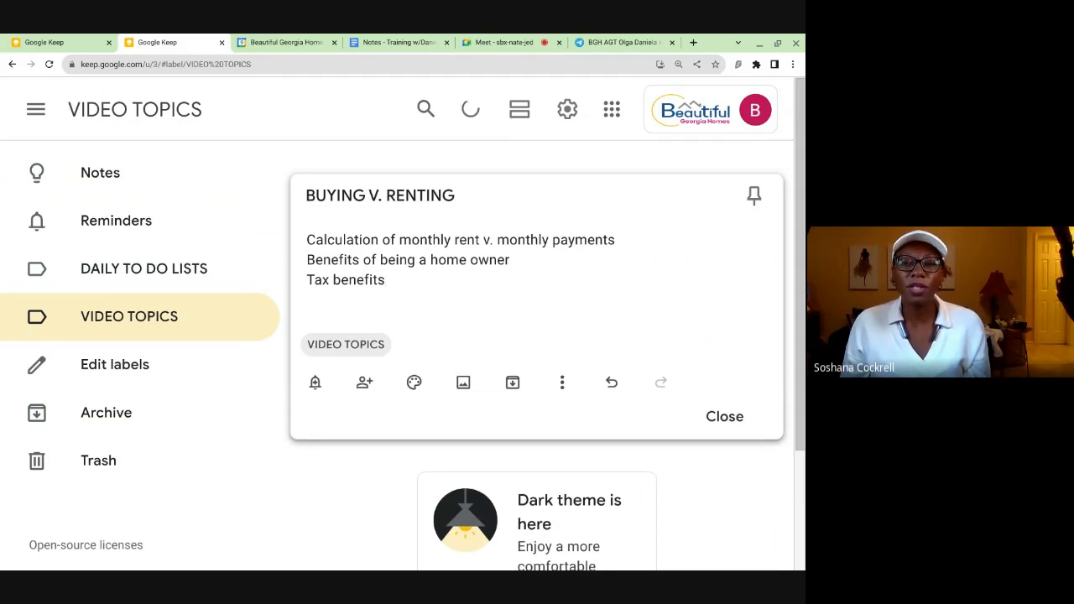
pyautogui.write('Freedome')
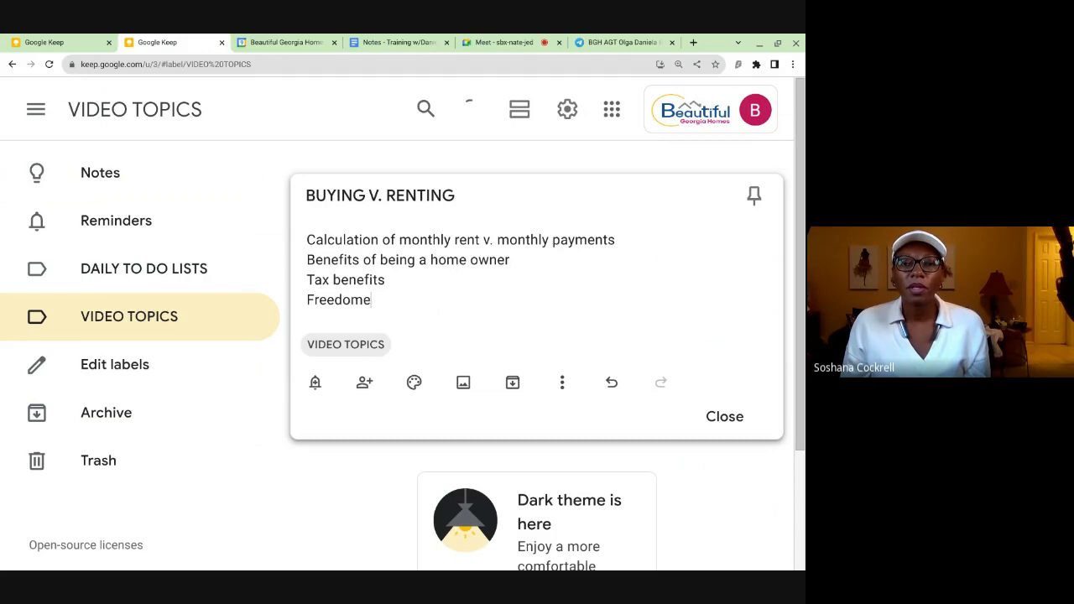
pyautogui.press('BackSpace')
pyautogui.write('to ')
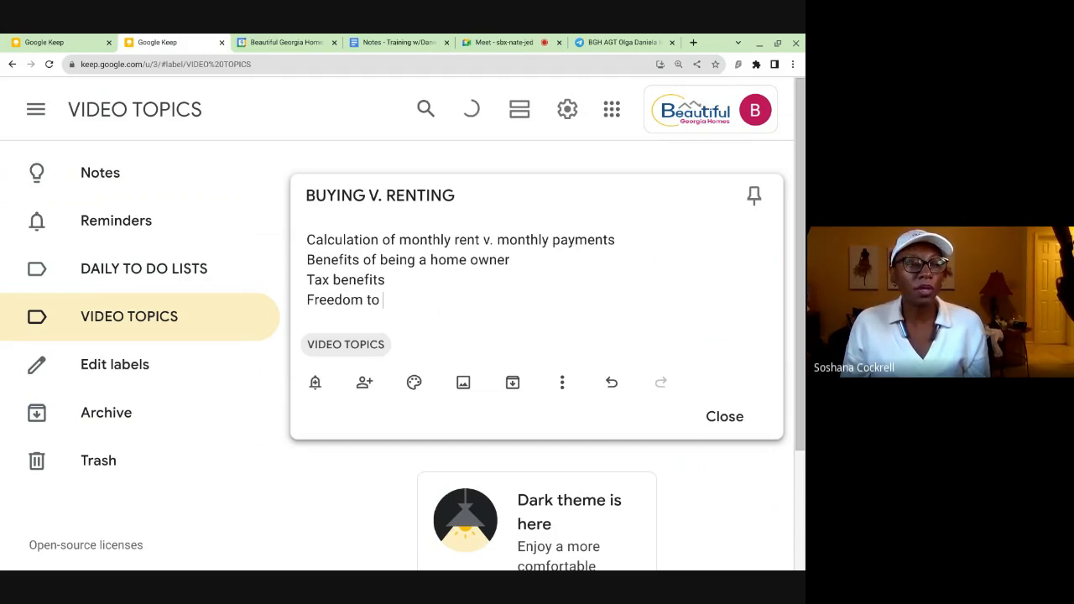
pyautogui.write('renove')
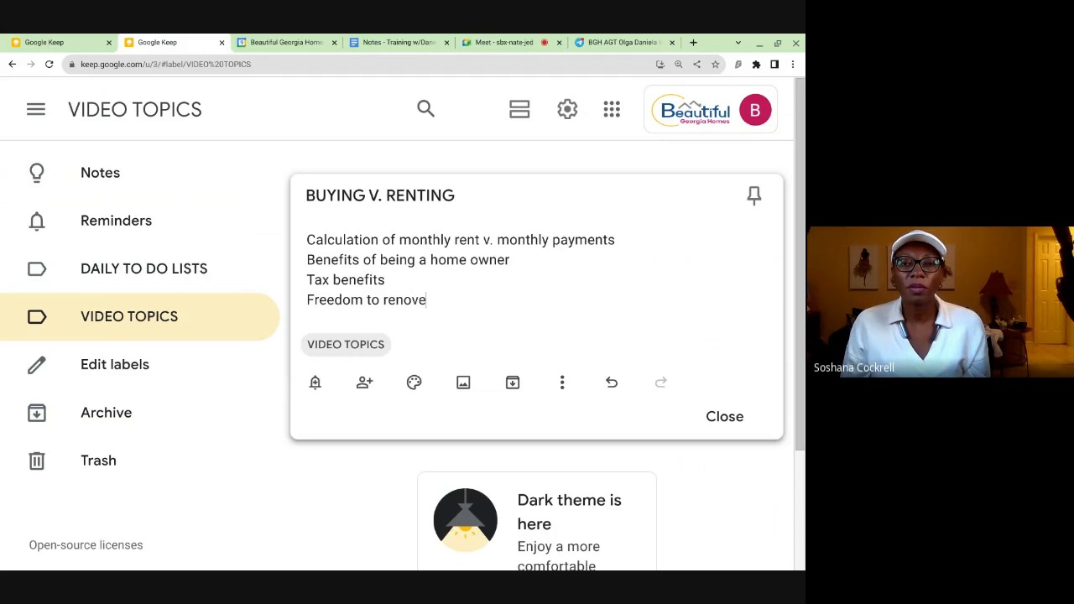
pyautogui.press('BackSpace')
pyautogui.write('ate you')
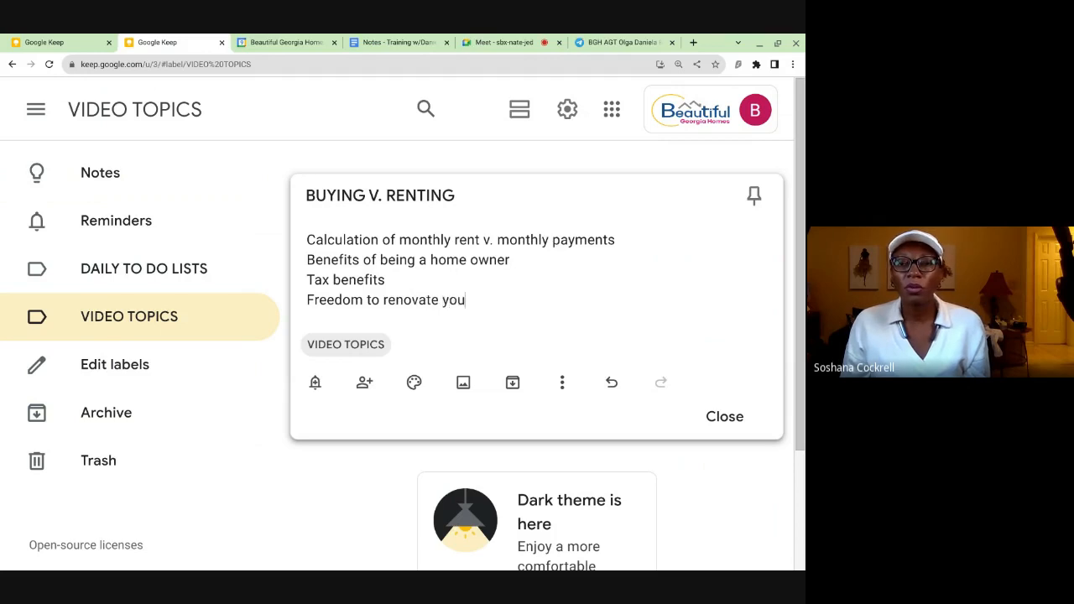
pyautogui.write('r home with')
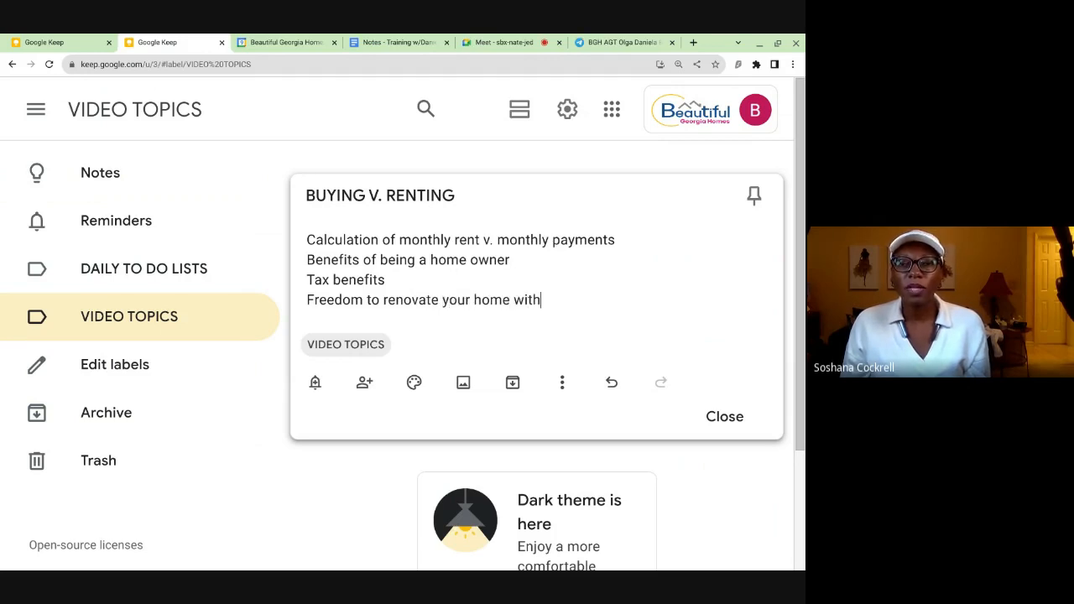
pyautogui.press('BackSpace')
pyautogui.press('BackSpace')
pyautogui.press('BackSpace')
pyautogui.write('/')
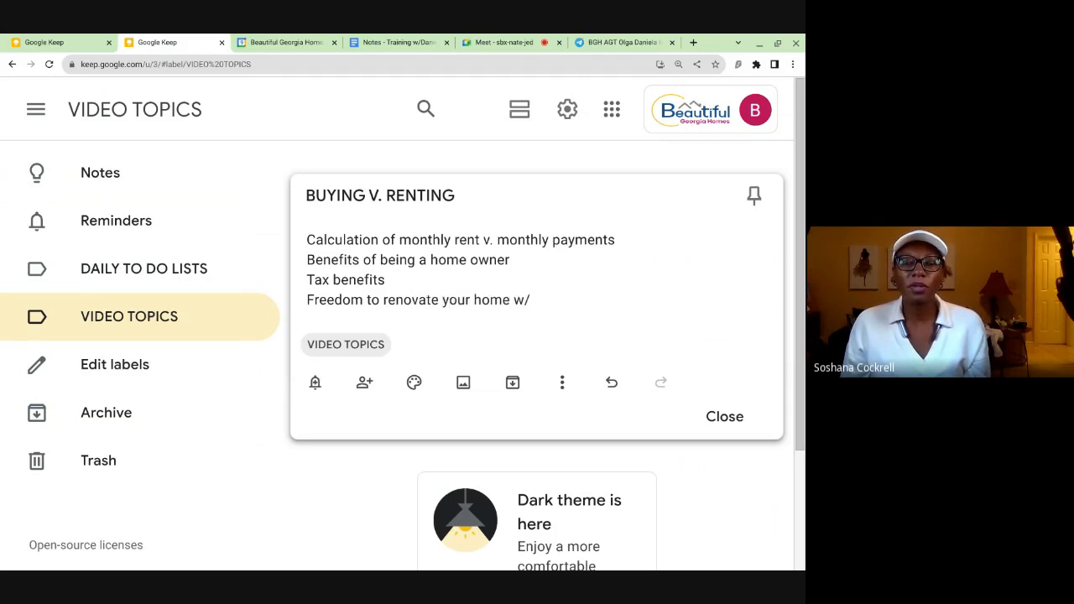
pyautogui.write('ou')
pyautogui.write('t p')
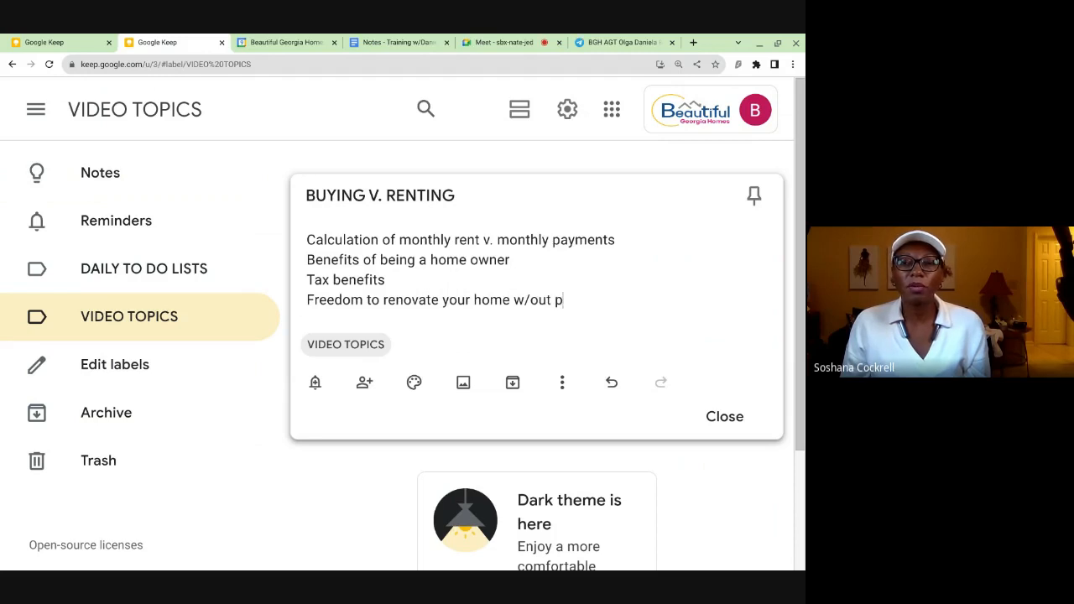
pyautogui.write('ermissio')
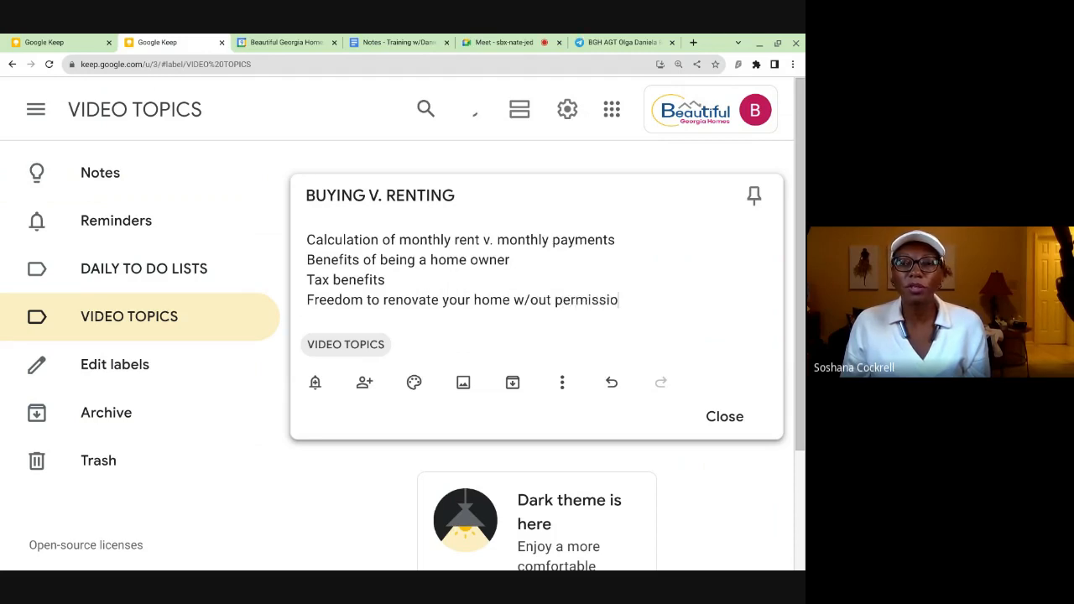
pyautogui.write('n form ')
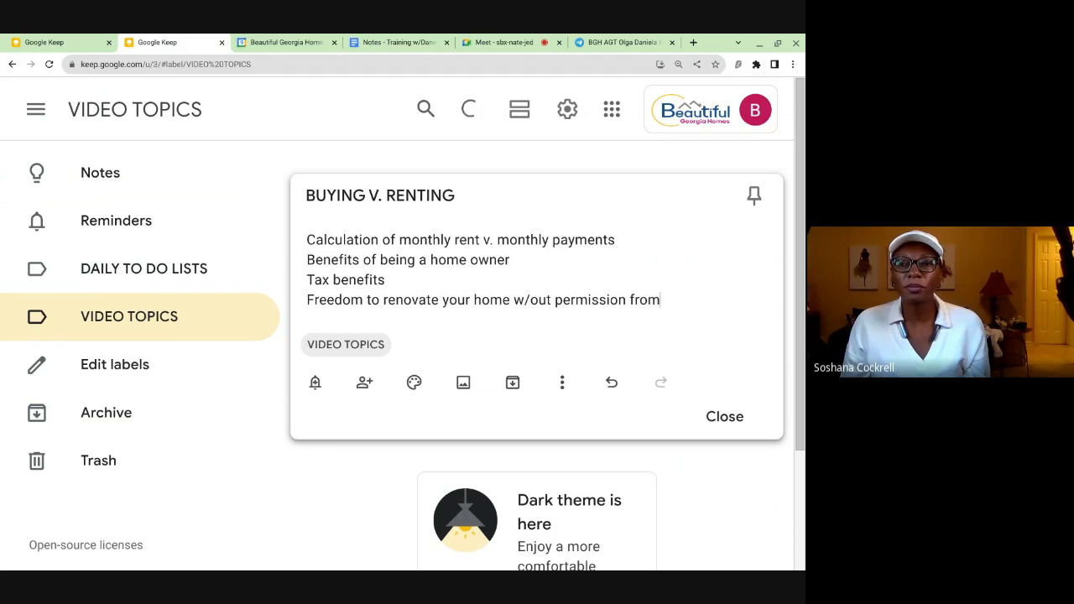
pyautogui.write('LL')
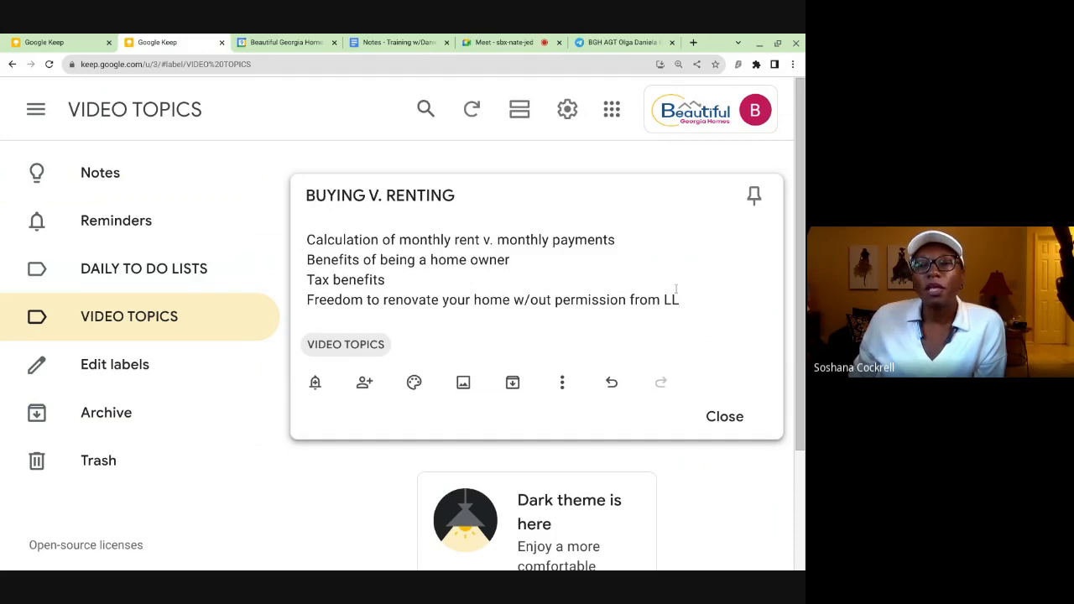
# Step: Turn the lines of the BUYING V. RENTING note into a checklist with checkboxes
pyautogui.moveTo(685, 299); pyautogui.dragTo(308, 279)
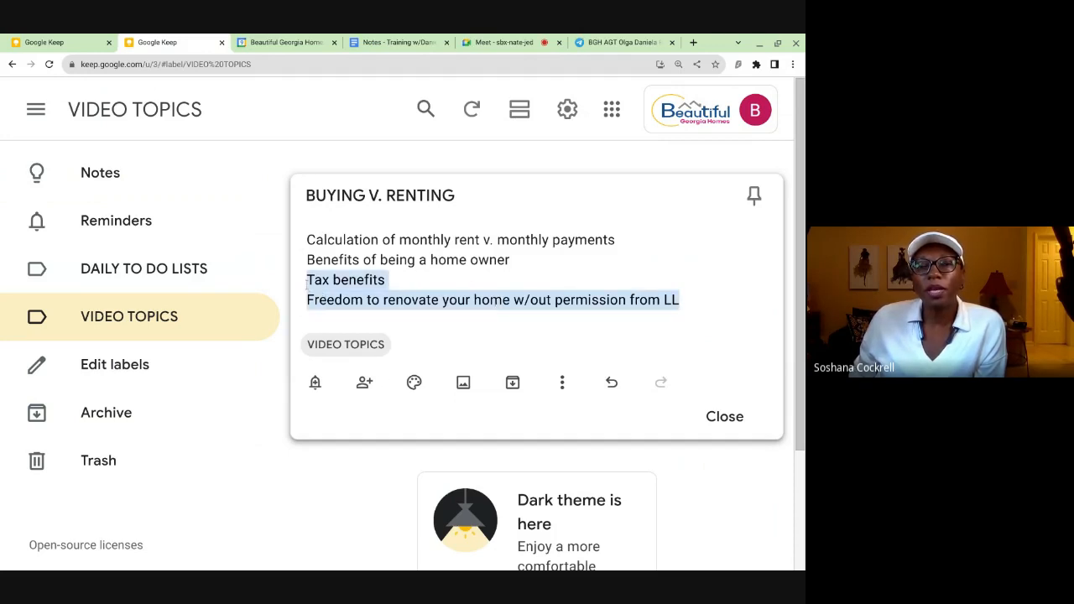
pyautogui.click(498, 334)
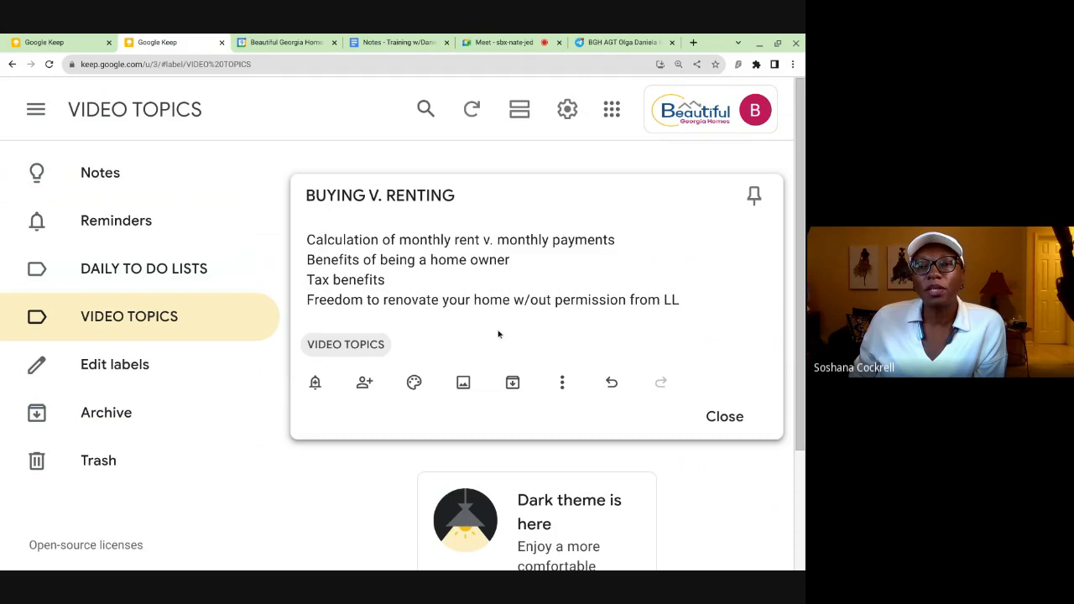
pyautogui.click(562, 382)
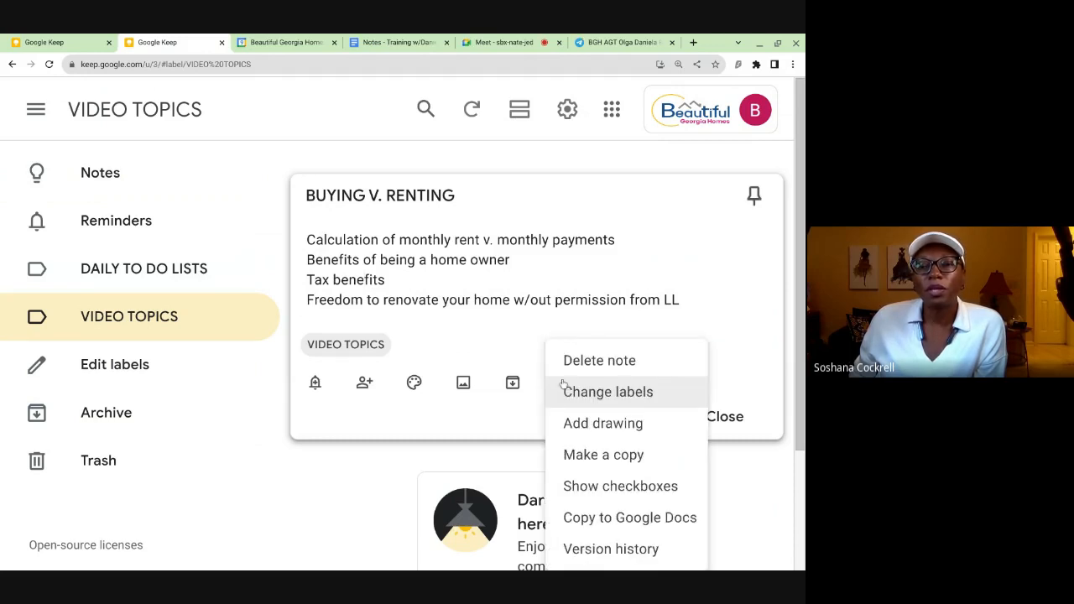
pyautogui.click(591, 489)
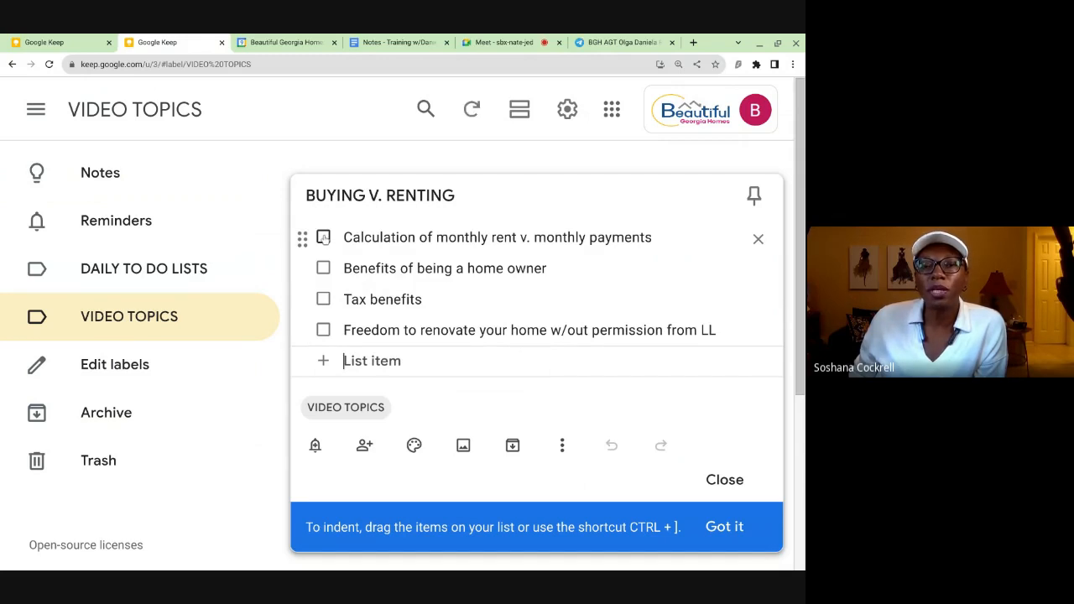
# Step: Mark the "Calculation of monthly rent v. monthly payments" item as completed, and restore it to the open items
pyautogui.click(324, 238)
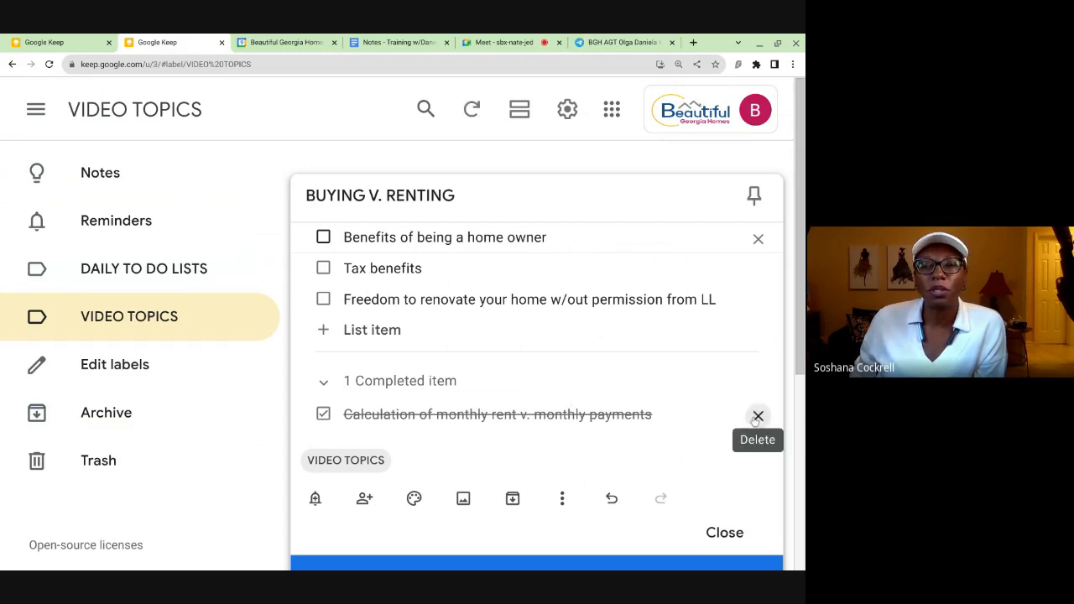
pyautogui.click(323, 413)
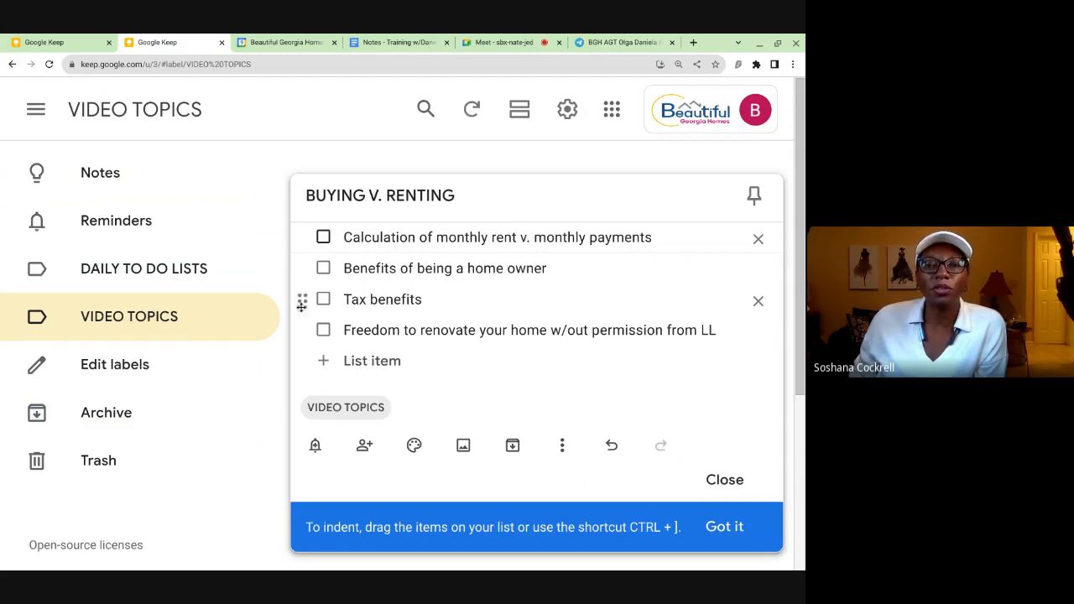
# Step: Indent "Tax benefits" and "Freedom to renovate your home w/out permission from LL" as sub-items under "Benefits of being a home owner"
pyautogui.moveTo(302, 299); pyautogui.dragTo(361, 302)
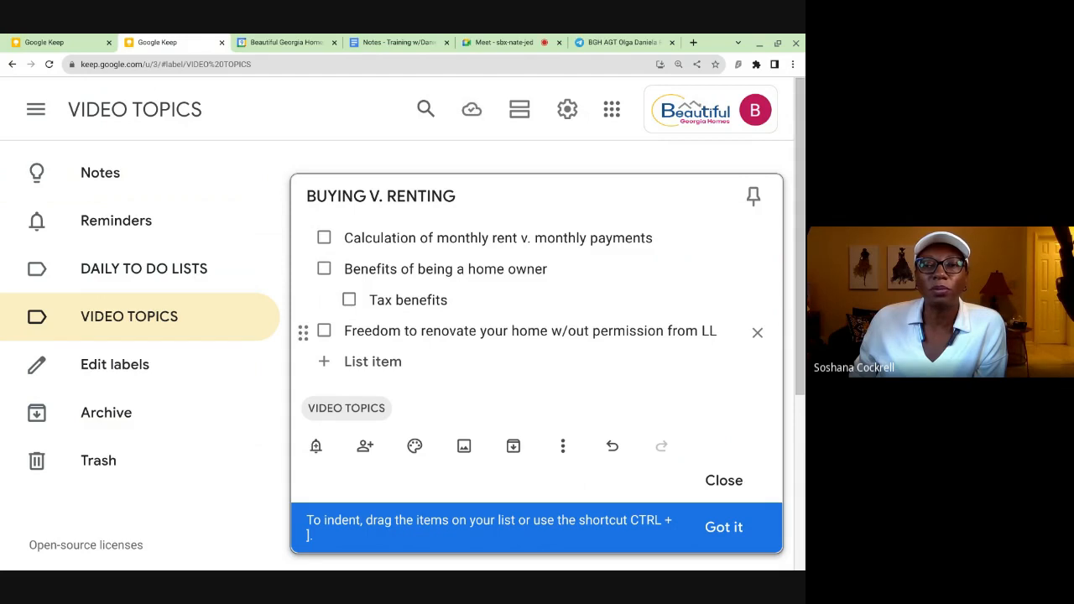
pyautogui.moveTo(303, 333); pyautogui.dragTo(338, 331)
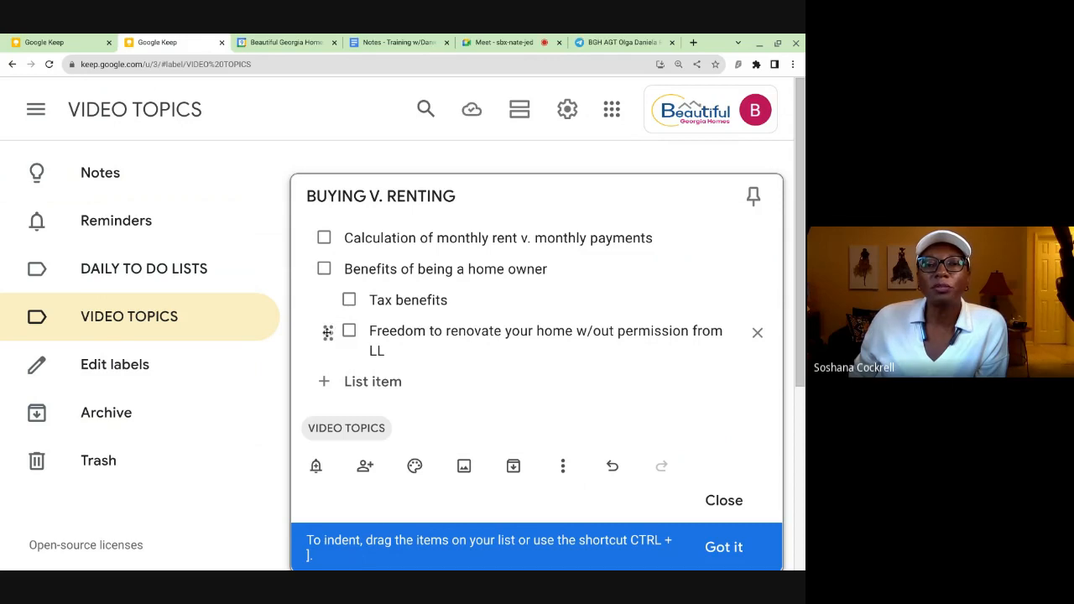
# Step: Move the "Freedom to renovate" item above "Benefits of being a home owner", and return it to its place below "Tax benefits"
pyautogui.moveTo(327, 332); pyautogui.dragTo(357, 279)
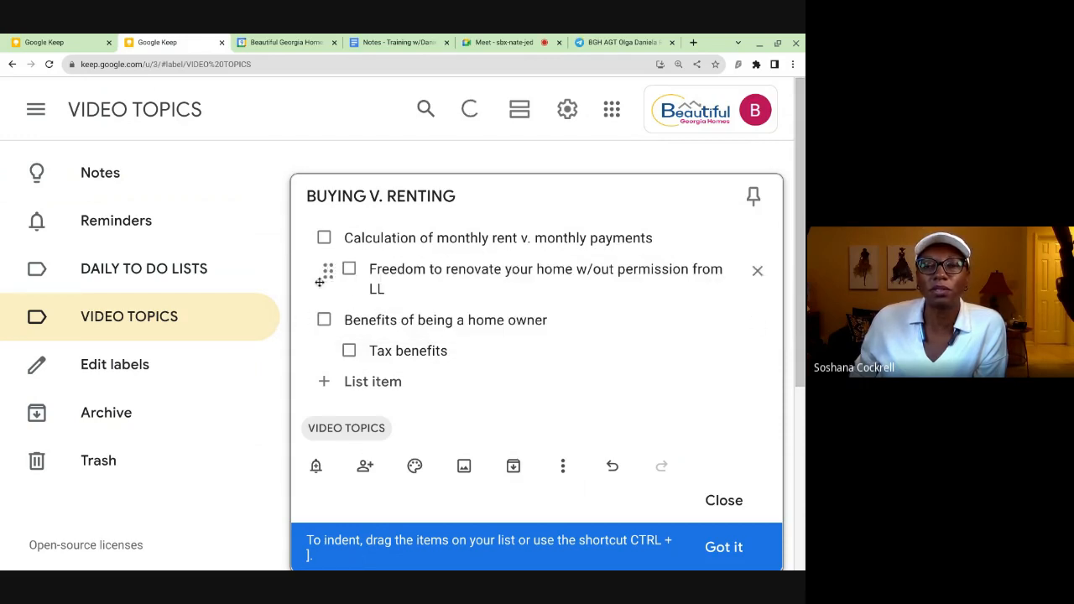
pyautogui.moveTo(325, 274); pyautogui.dragTo(355, 350)
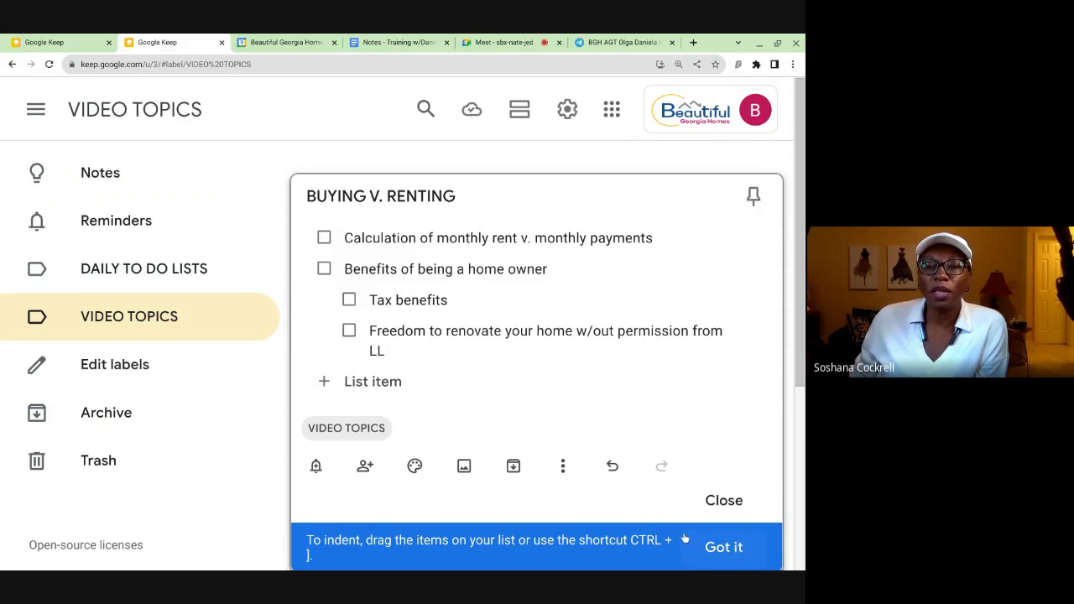
# Step: Dismiss the indentation tip and close the BUYING V. RENTING note
pyautogui.click(709, 544)
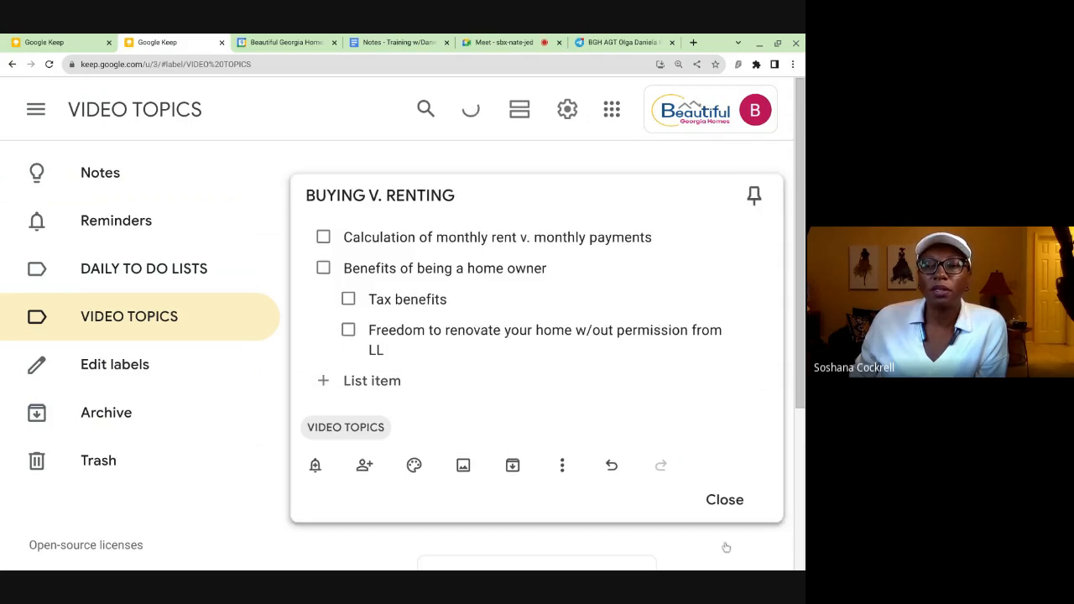
pyautogui.click(725, 500)
pyautogui.scroll(-3, 554, 396)
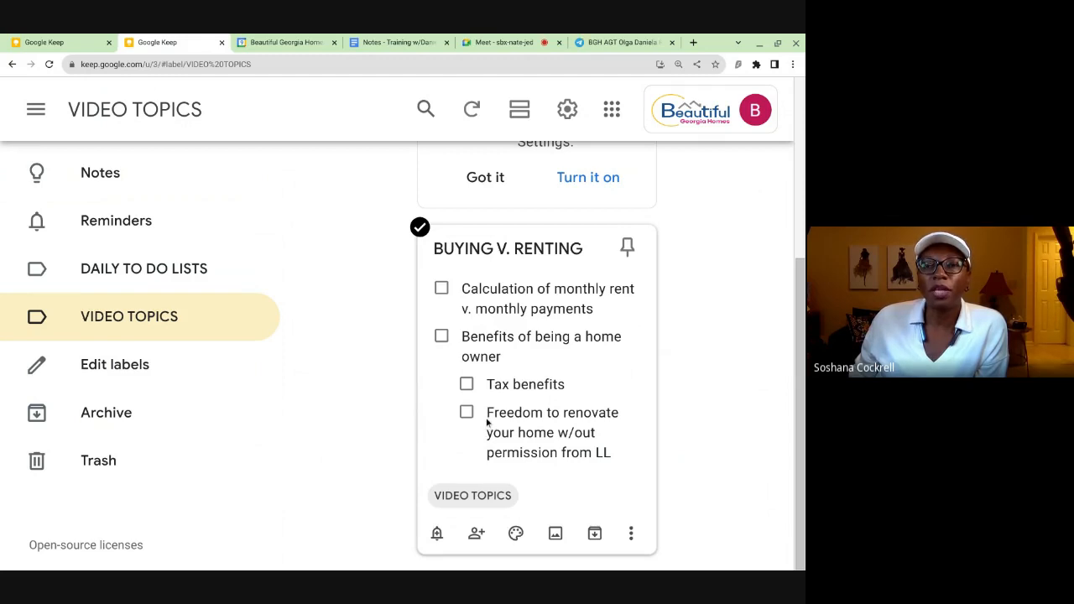
pyautogui.scroll(1, 559, 403)
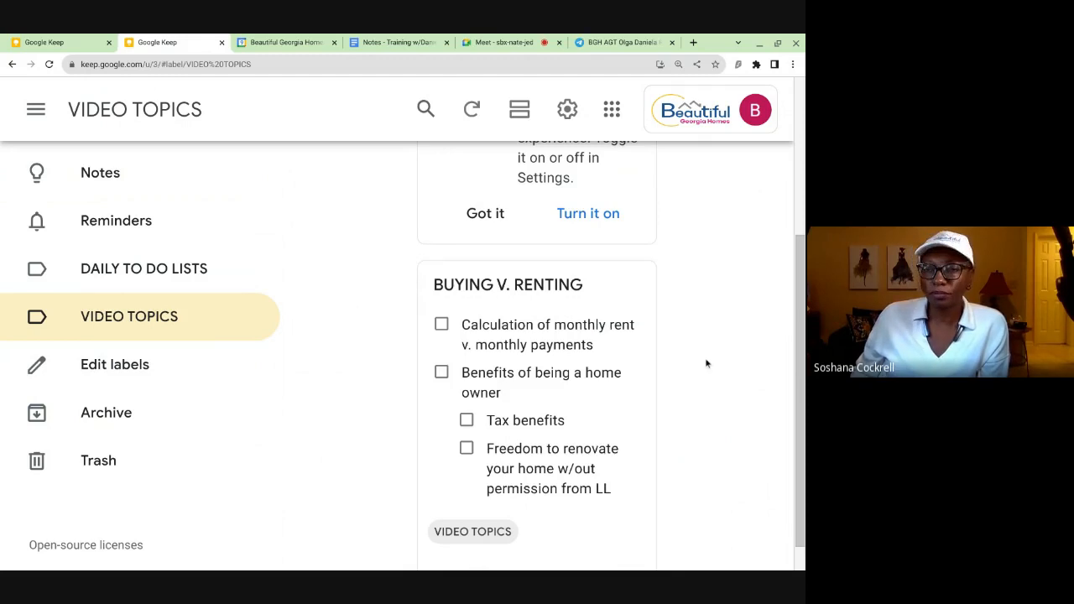
pyautogui.scroll(-1, 705, 362)
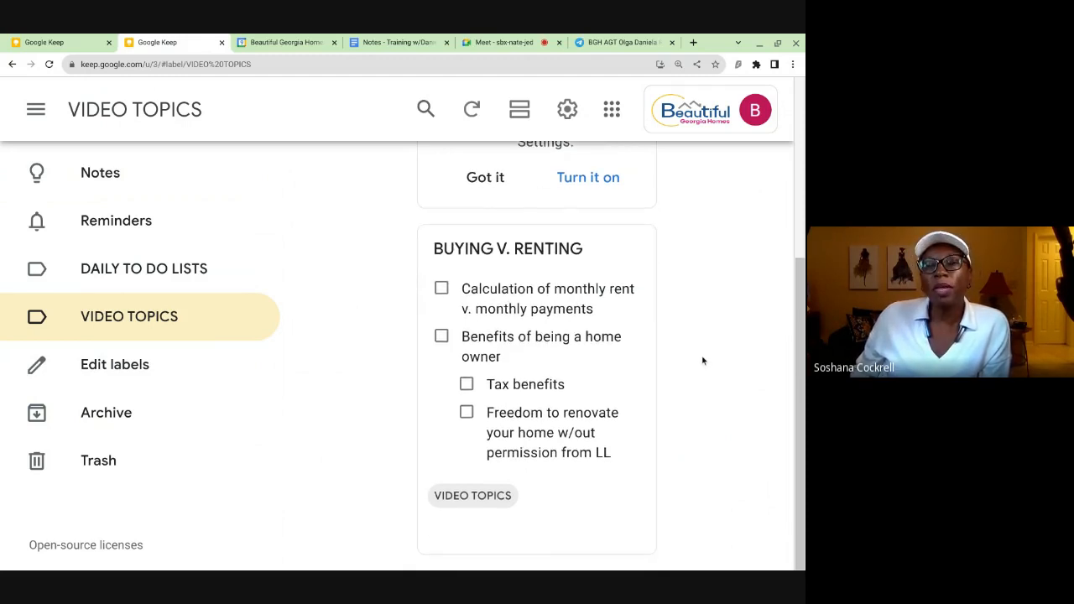
# Step: Set the background colour of the BUYING V. RENTING note to yellow
pyautogui.moveTo(635, 376)
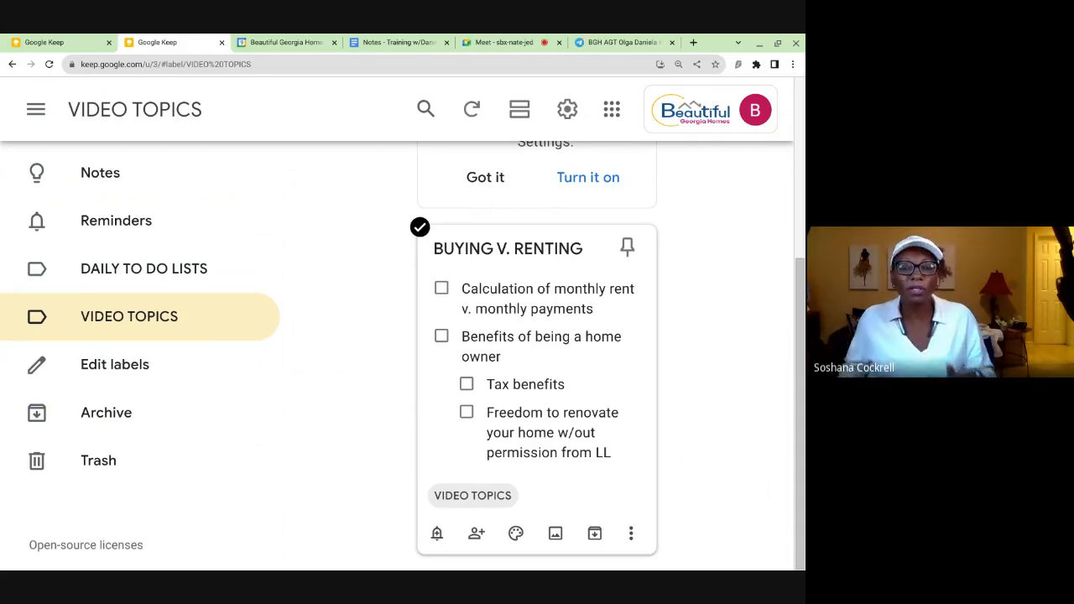
pyautogui.click(516, 534)
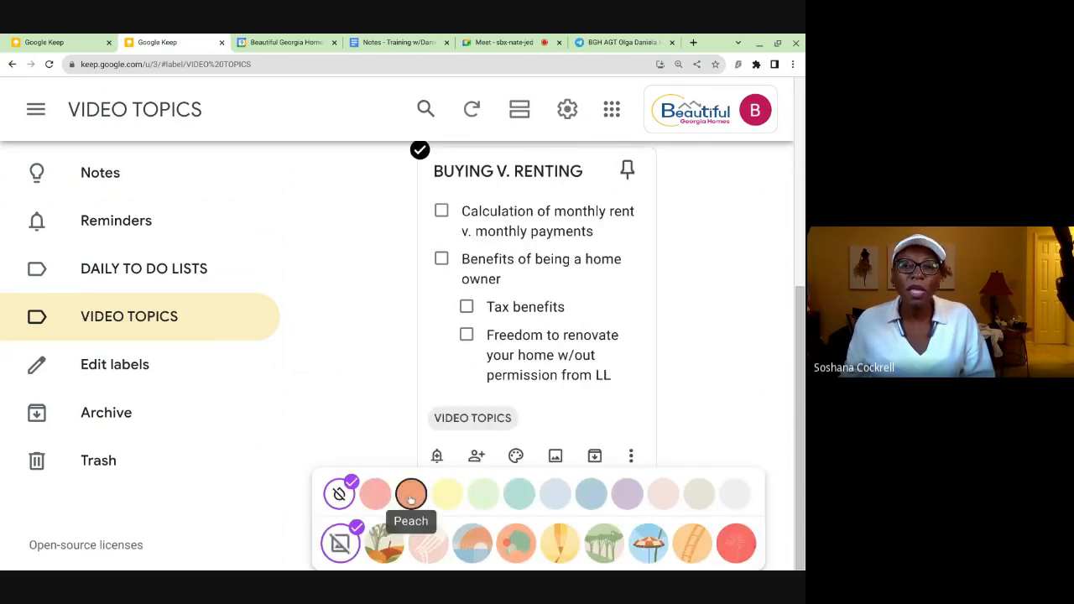
pyautogui.click(438, 498)
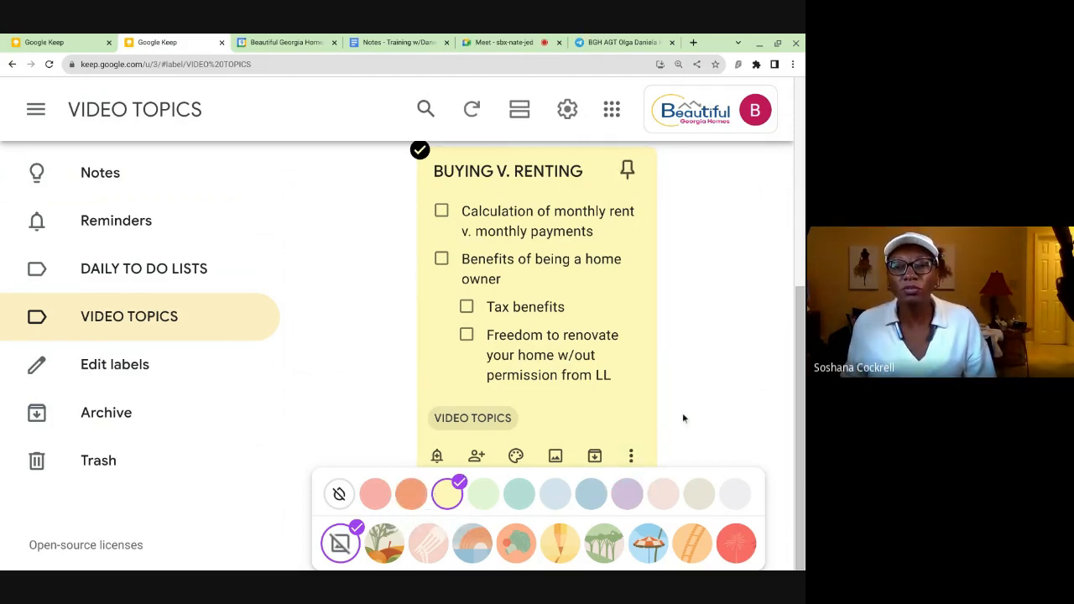
pyautogui.scroll(1, 683, 420)
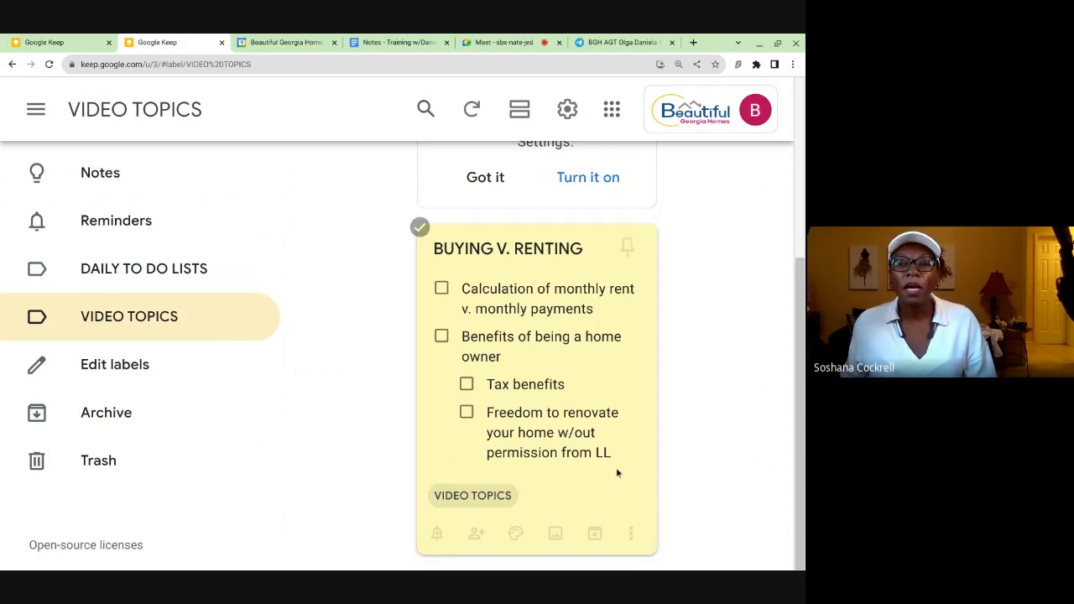
# Step: View the reminder options of the BUYING V. RENTING note and leave them without setting a reminder
pyautogui.click(436, 534)
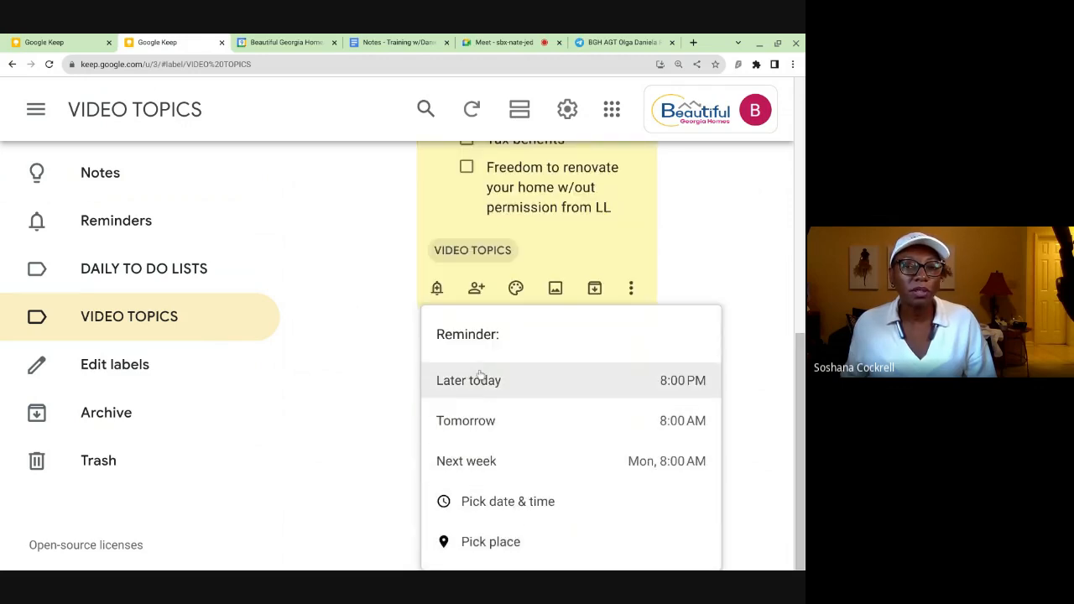
pyautogui.click(718, 277)
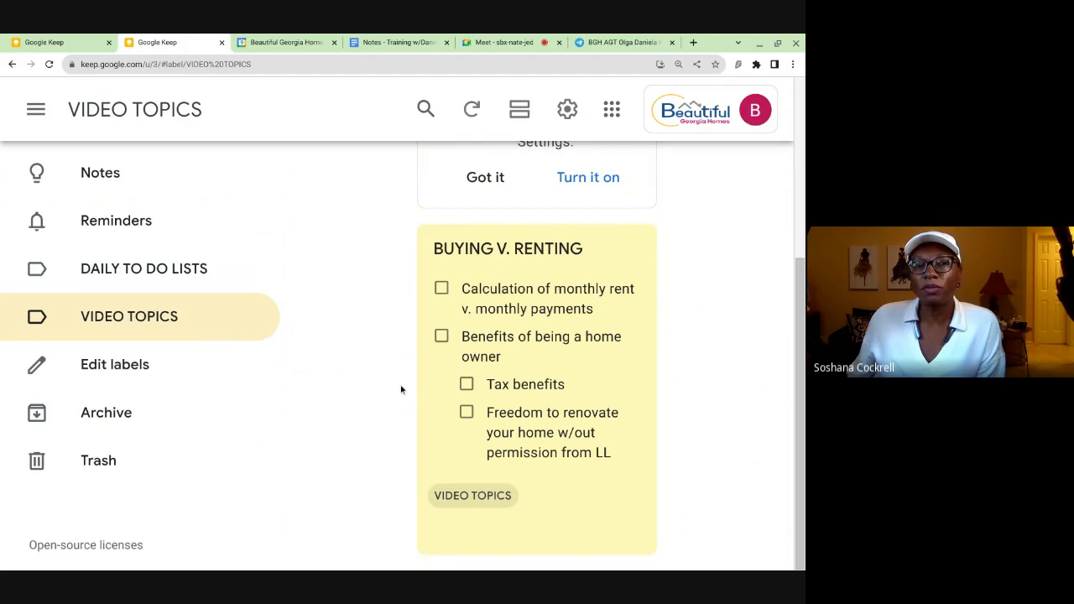
# Step: Switch to the other open Keep account and look through its pinned and other notes with the page zoomed out to 125%
pyautogui.scroll(4, 748, 402)
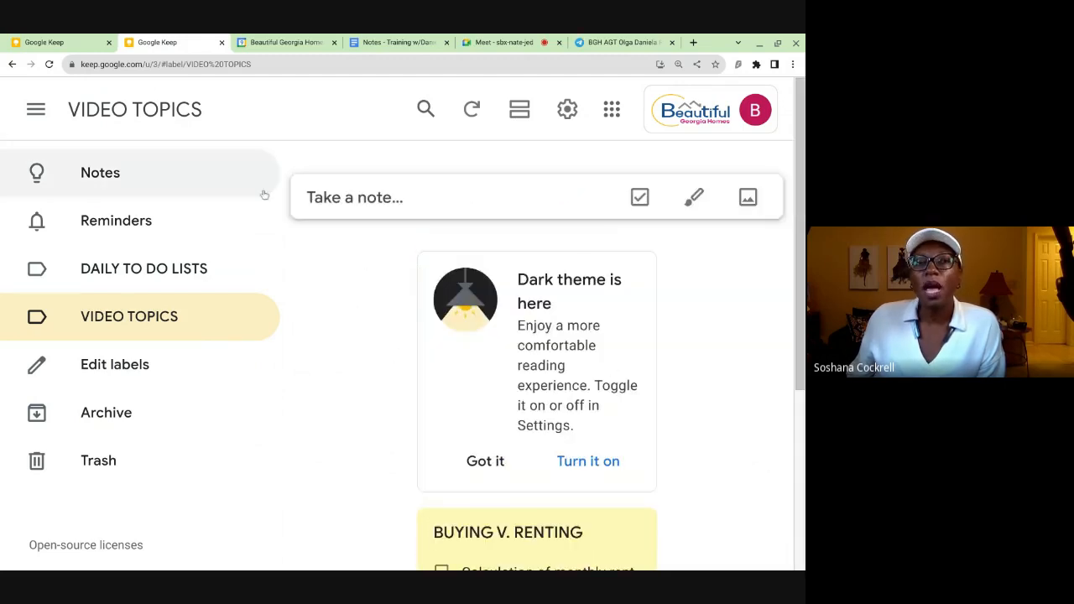
pyautogui.click(38, 50)
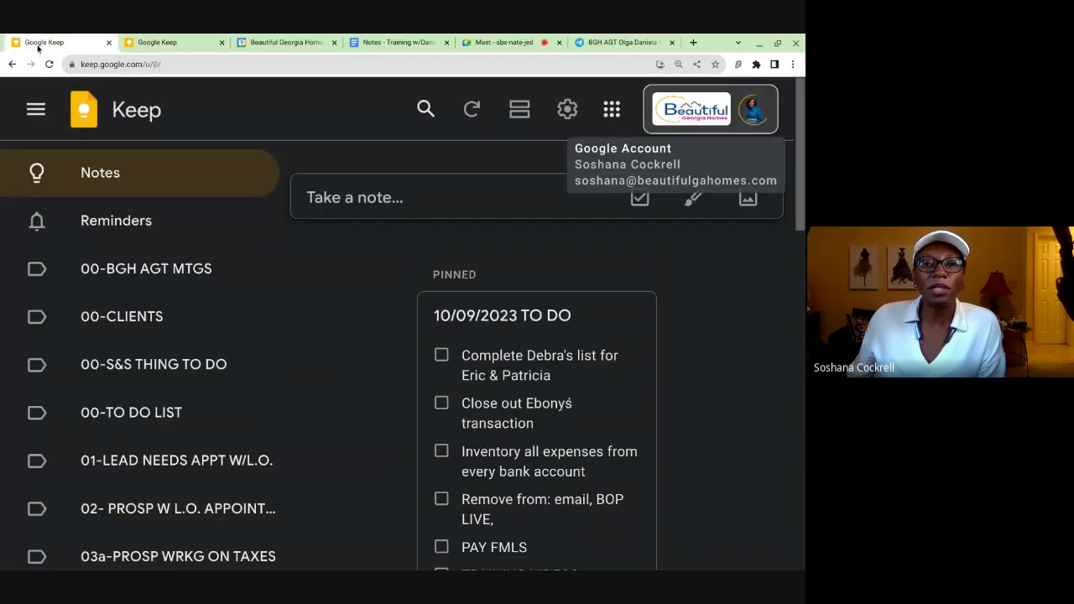
pyautogui.scroll(-7, 448, 382)
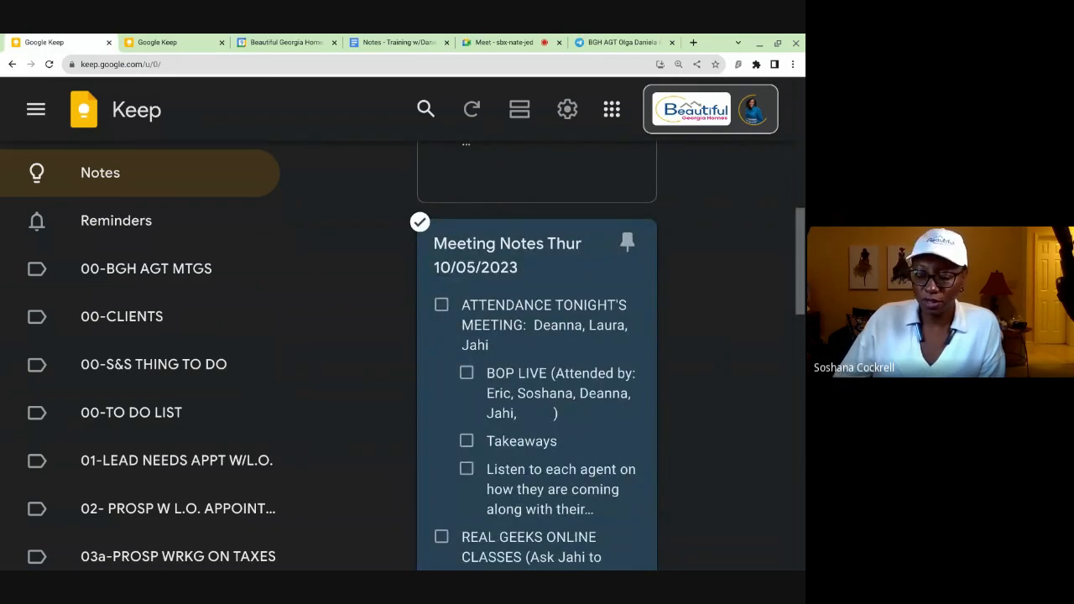
pyautogui.hotkey('ctrl', '-')
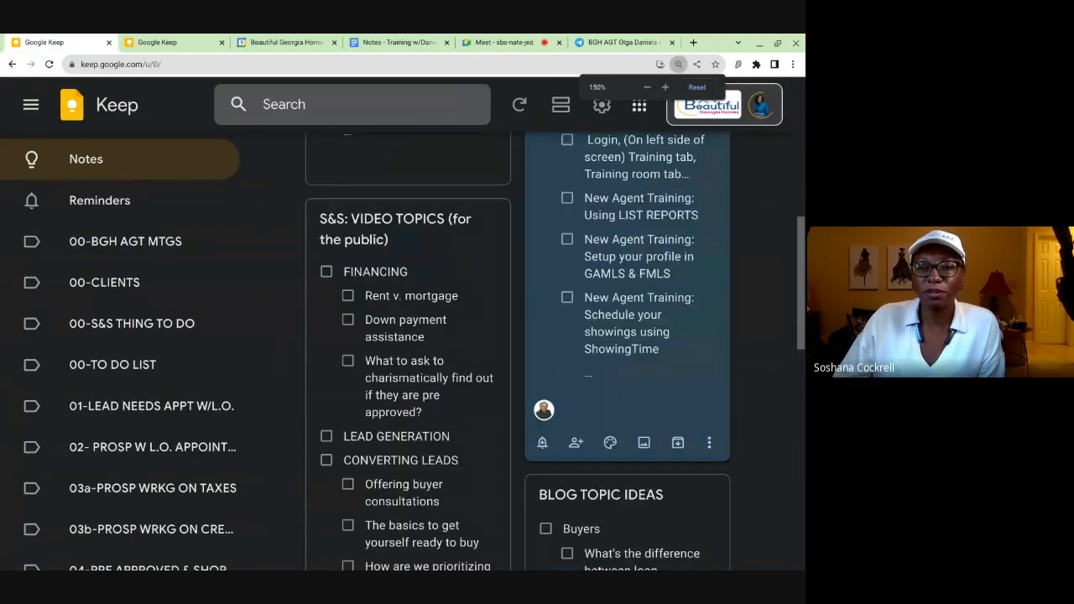
pyautogui.hotkey('ctrl', '-')
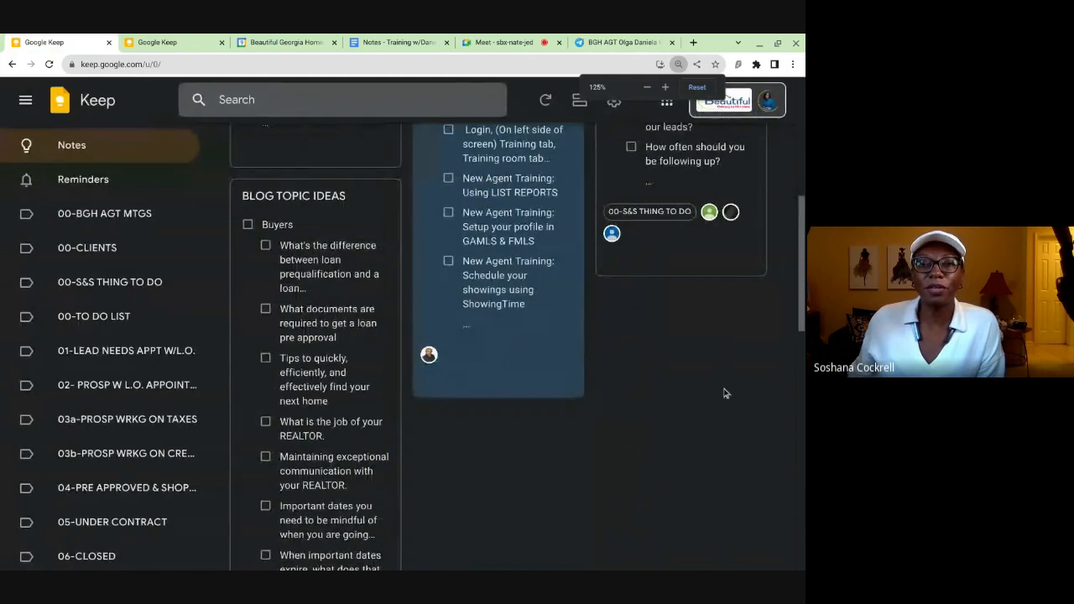
pyautogui.scroll(4, 725, 393)
pyautogui.scroll(-1, 554, 420)
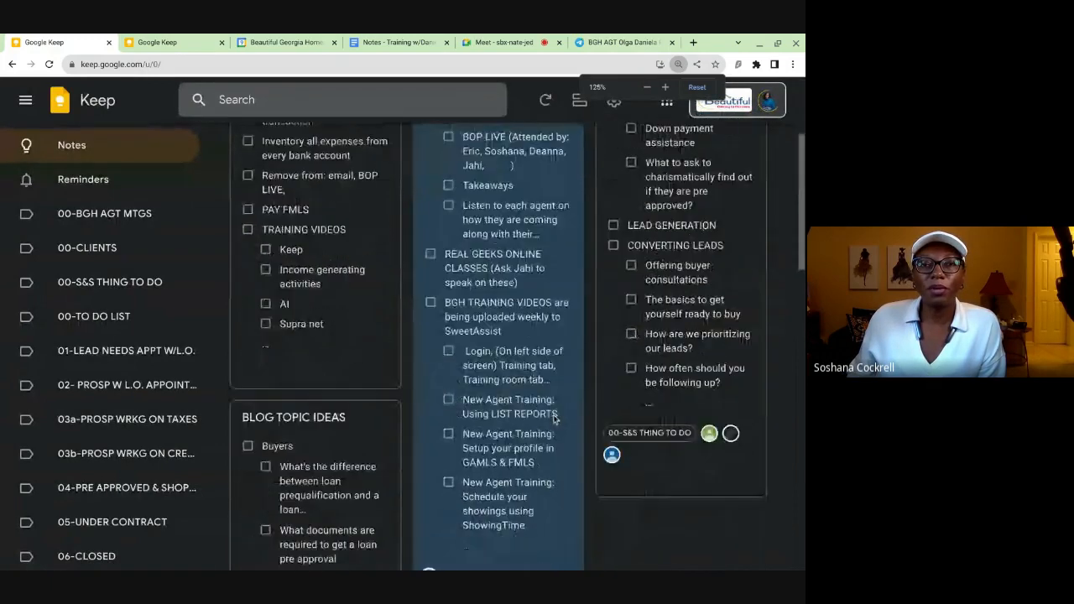
pyautogui.scroll(-7, 554, 419)
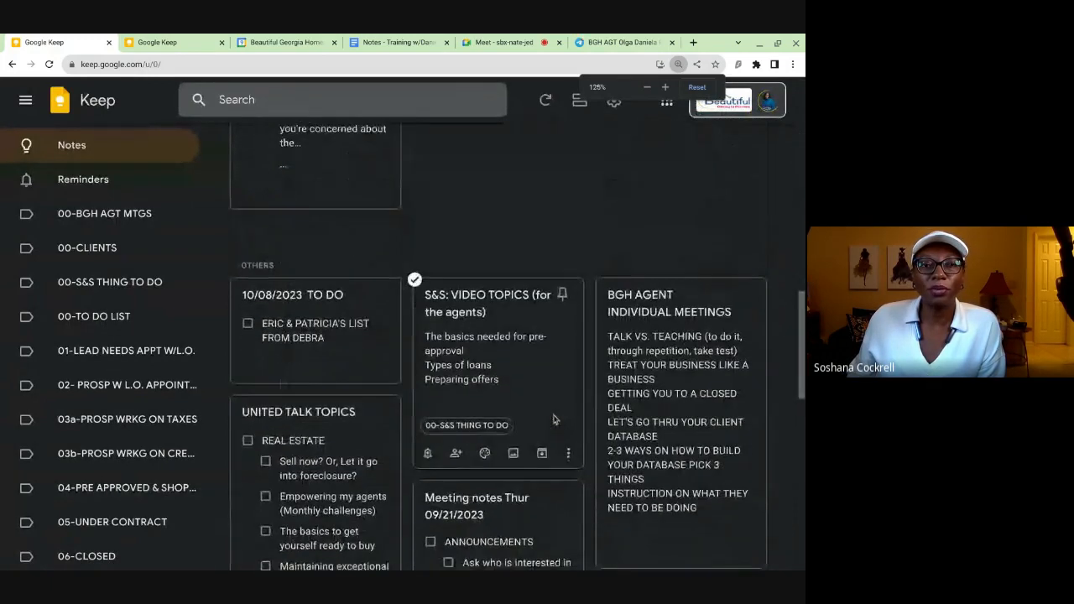
pyautogui.scroll(3, 553, 419)
pyautogui.scroll(-5, 554, 420)
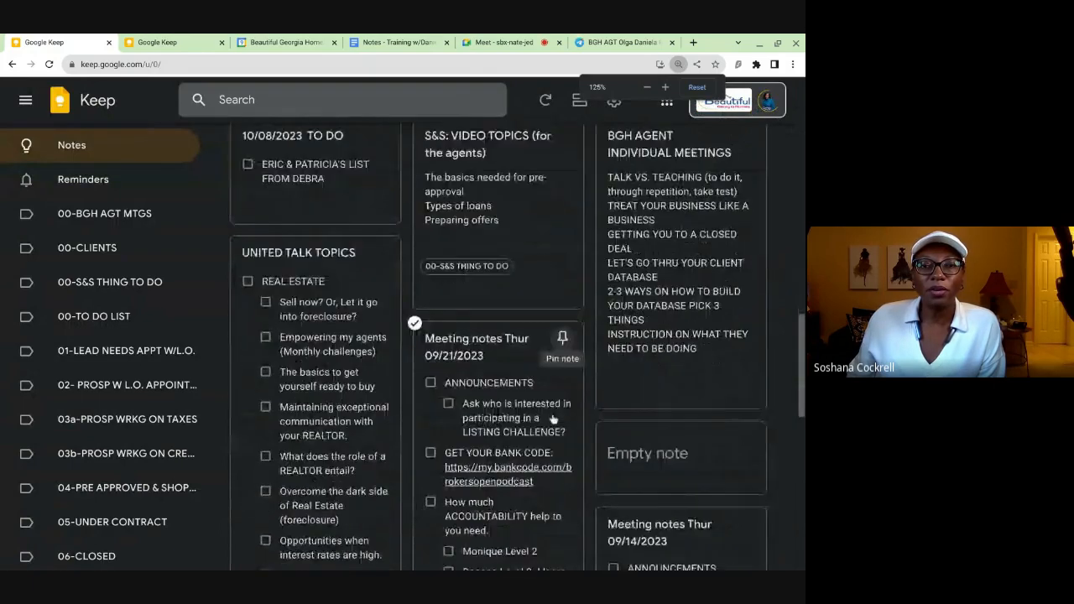
pyautogui.scroll(-3, 553, 420)
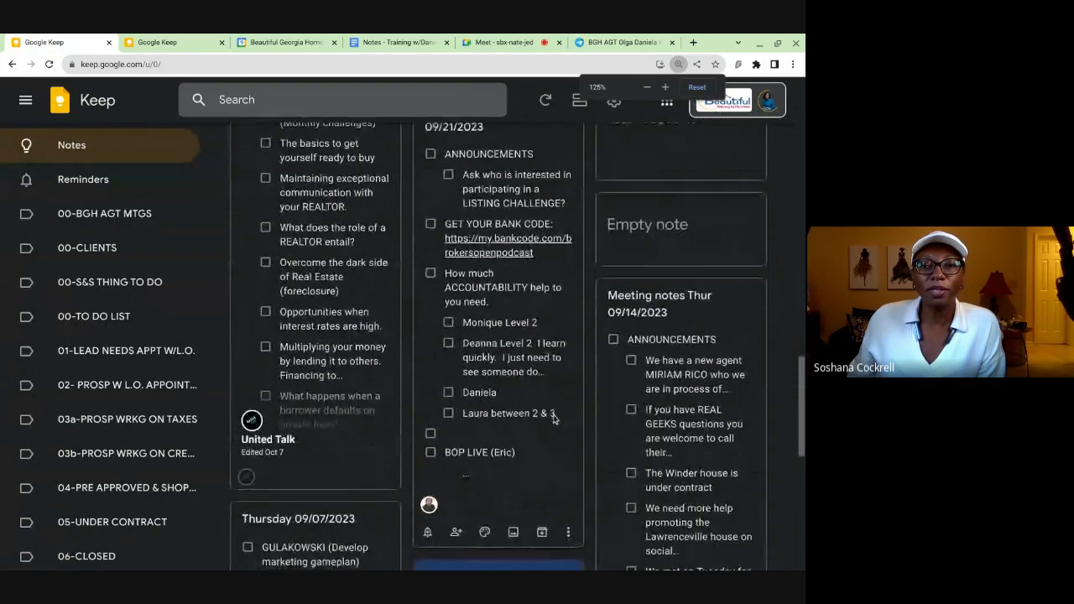
pyautogui.scroll(-5, 553, 420)
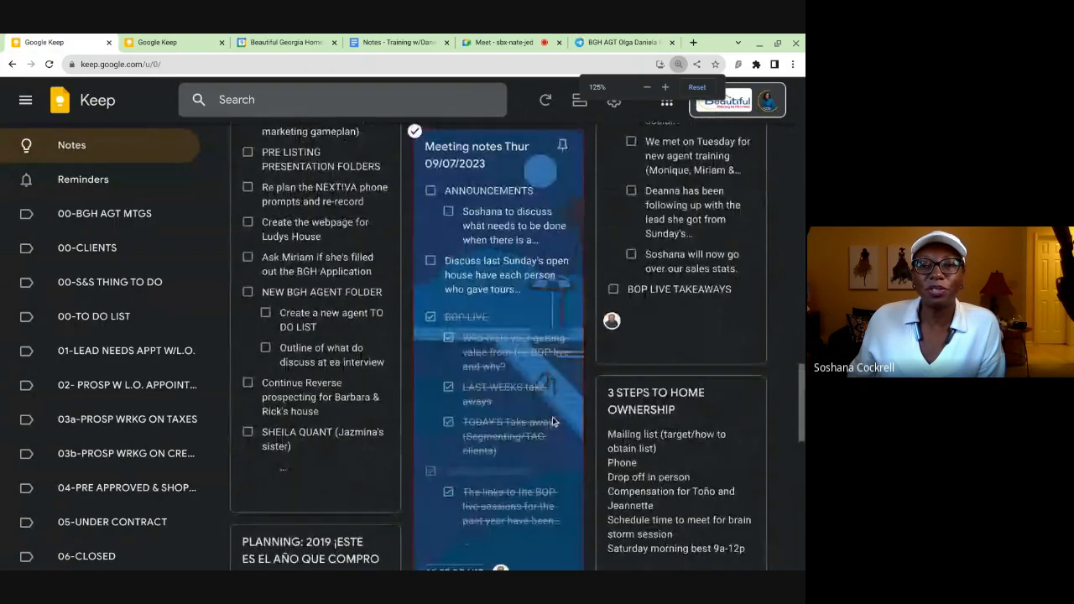
pyautogui.scroll(12, 552, 421)
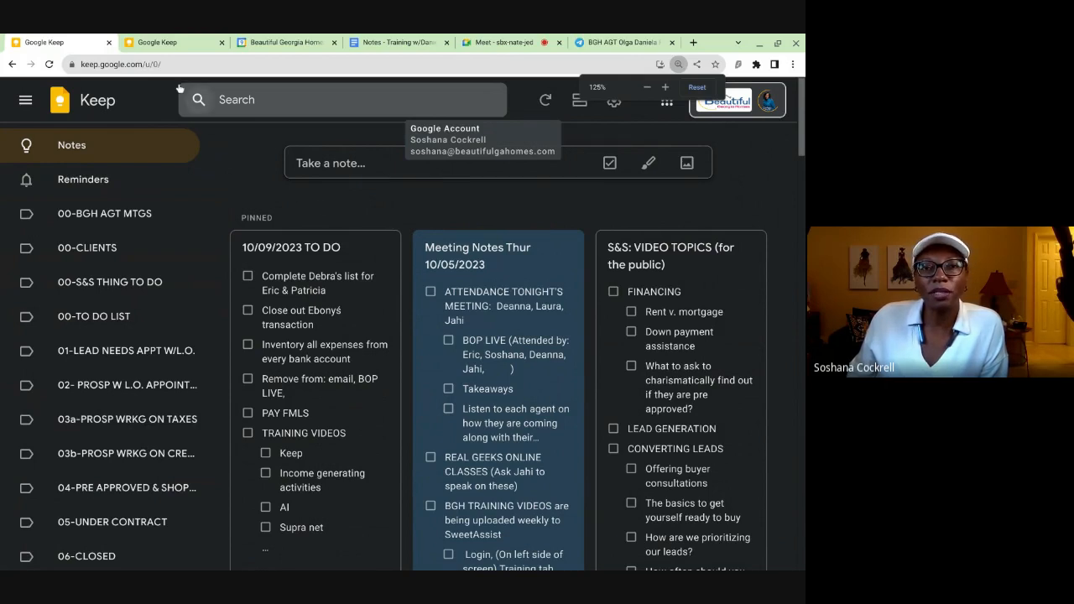
# Step: Switch to the Google Meet call that is recording the session
pyautogui.click(503, 44)
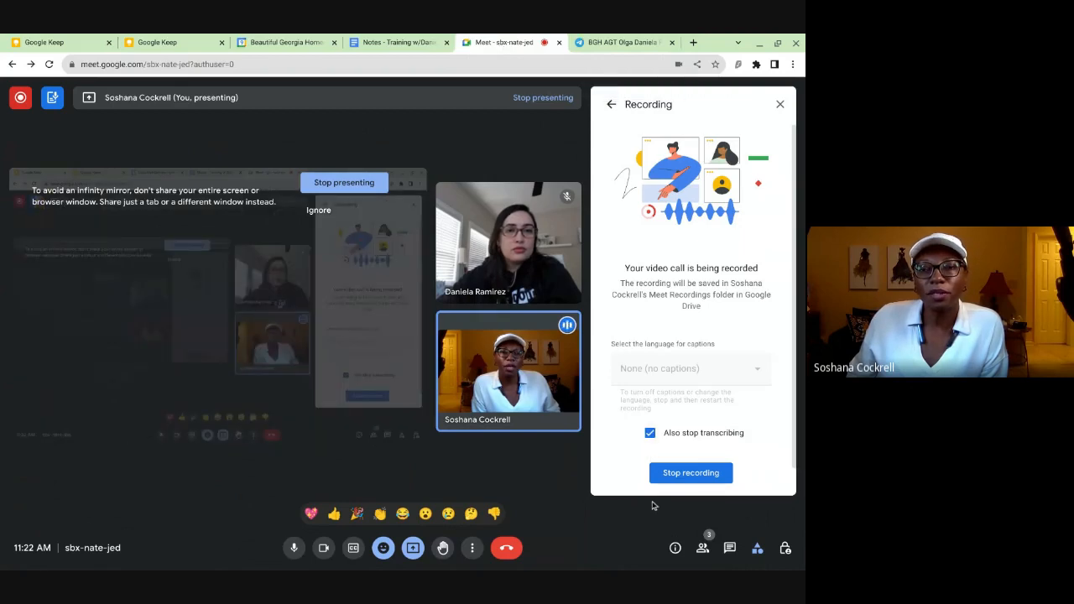